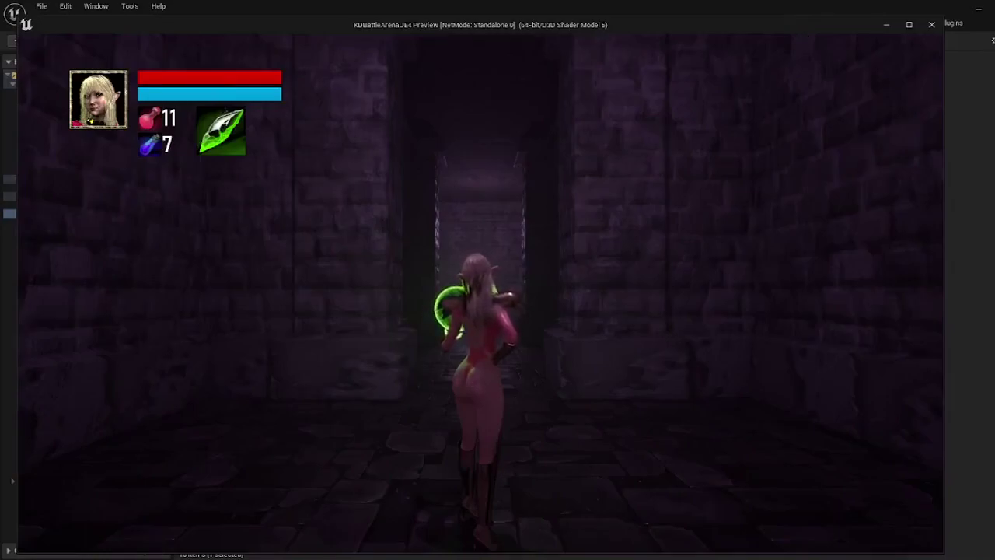
- Walk the character down the corridor and cast four green orbs ahead
key("w")
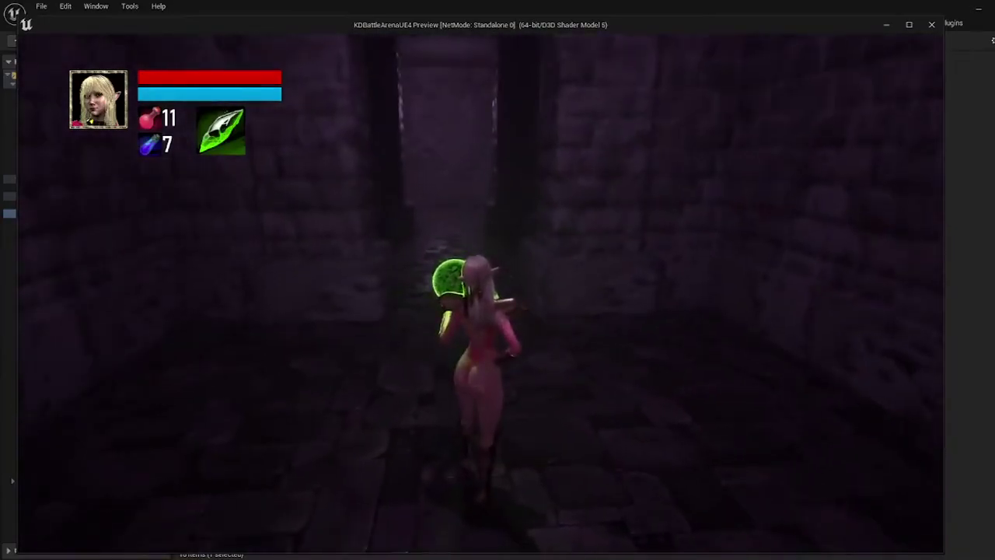
left_click(498, 280)
left_click(498, 280)
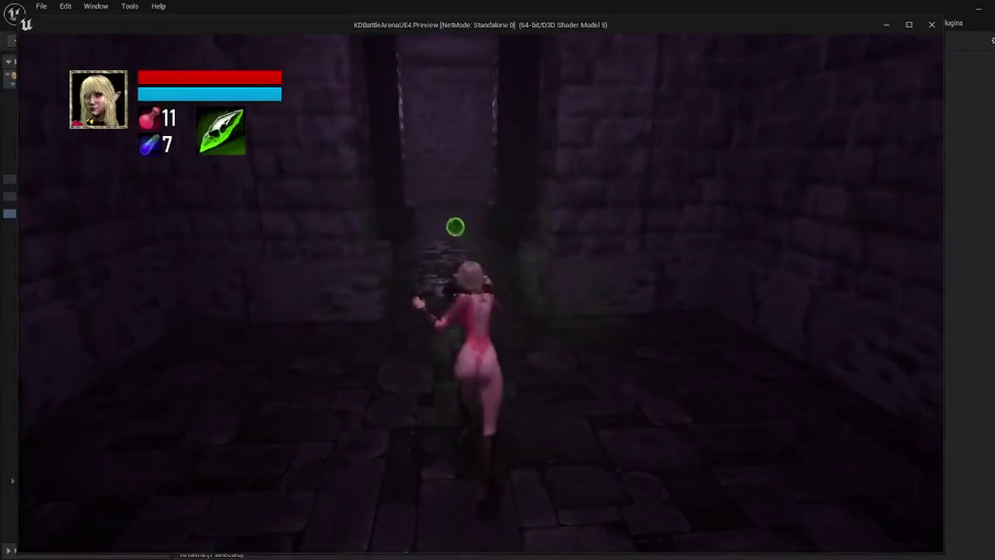
left_click(498, 280)
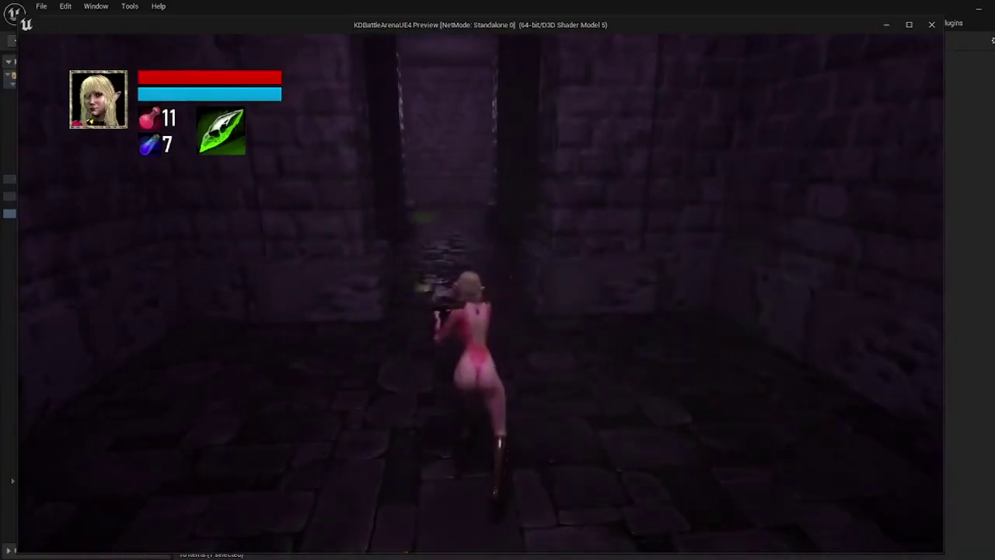
left_click(497, 280)
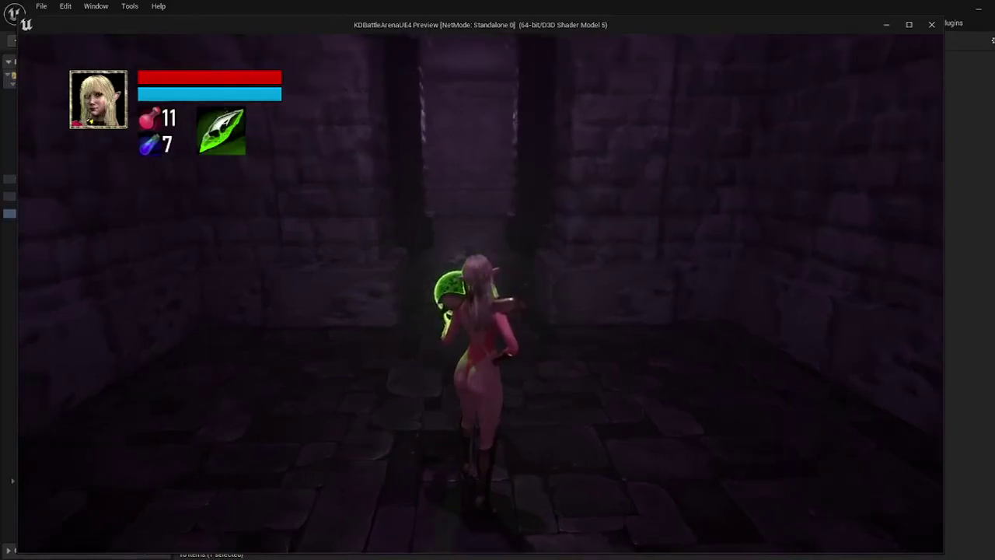
- Run through the dark corridors and two green stone rooms into the glowing-disc chamber
key("w")
key("w")
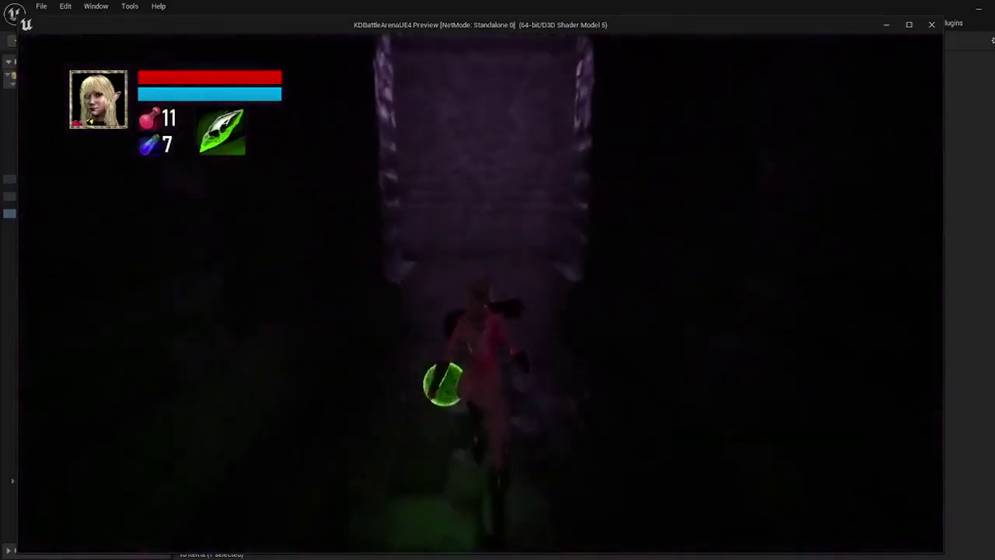
key("w")
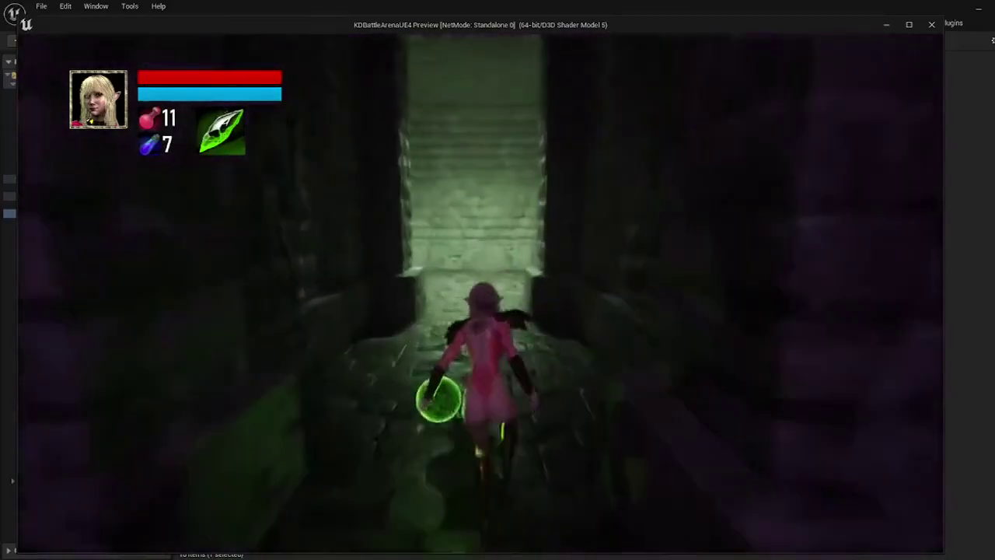
key("w")
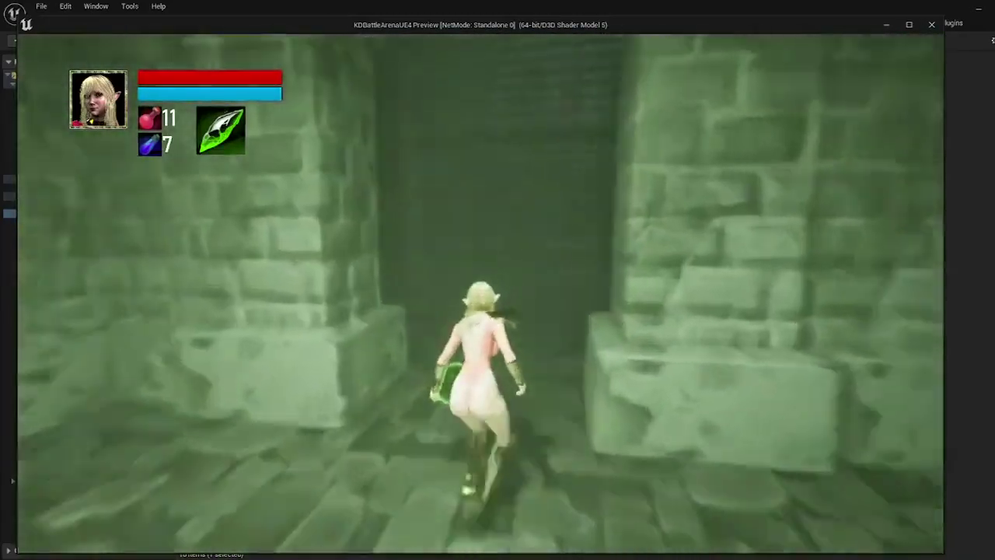
key("w")
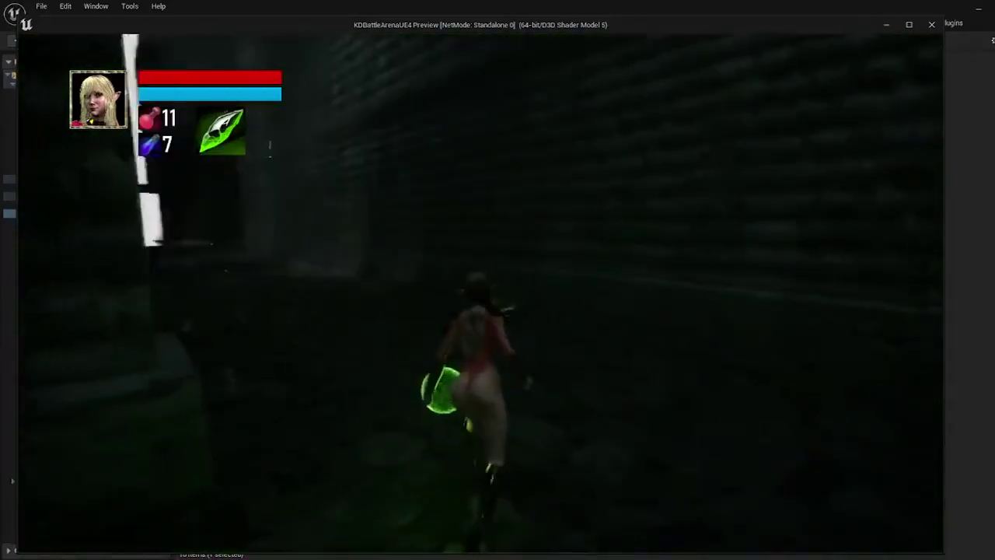
key("w")
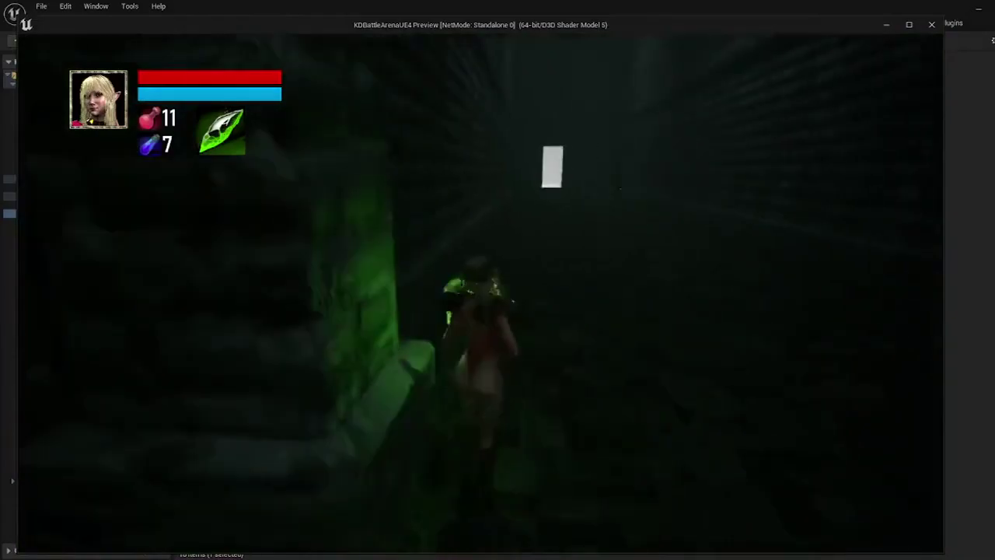
key("w")
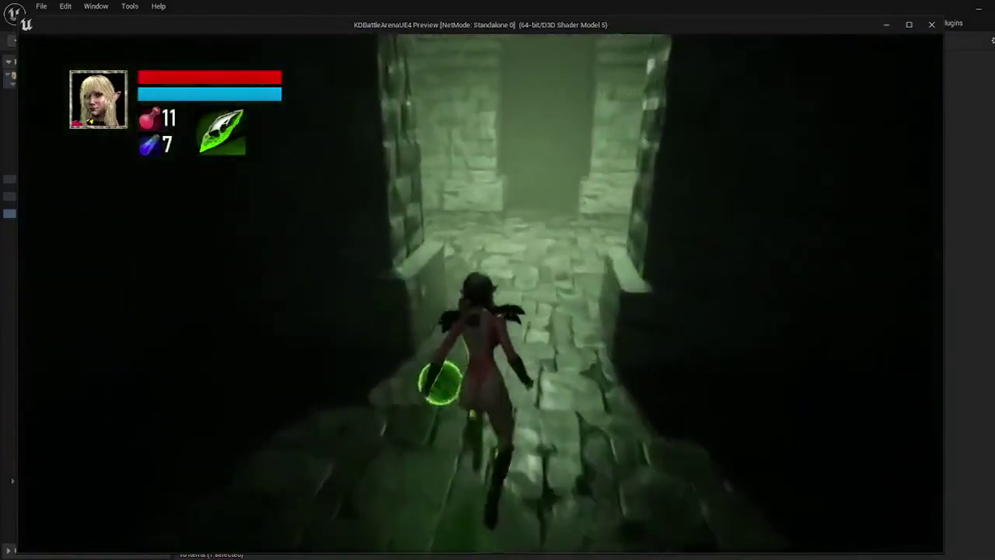
key("w")
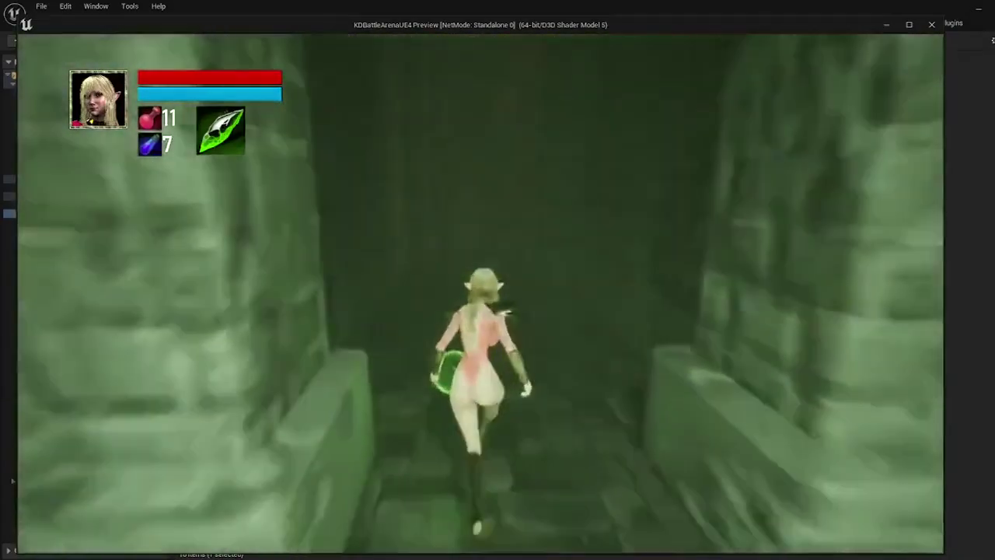
key("w")
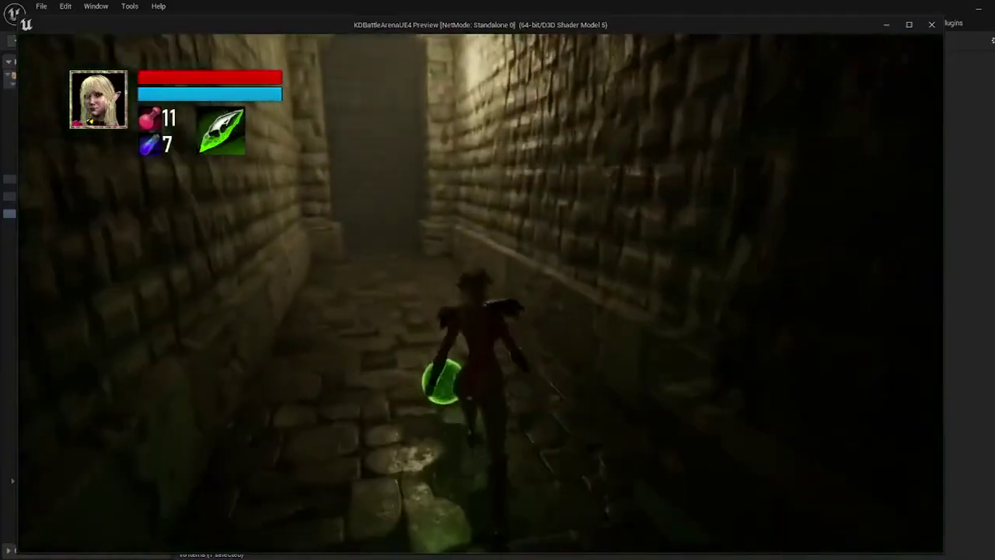
key("w")
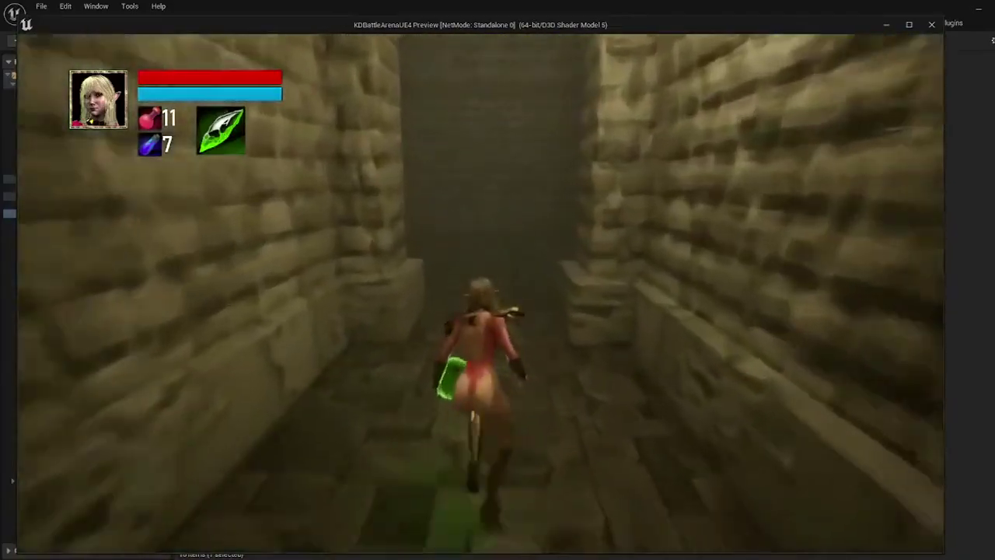
key("w")
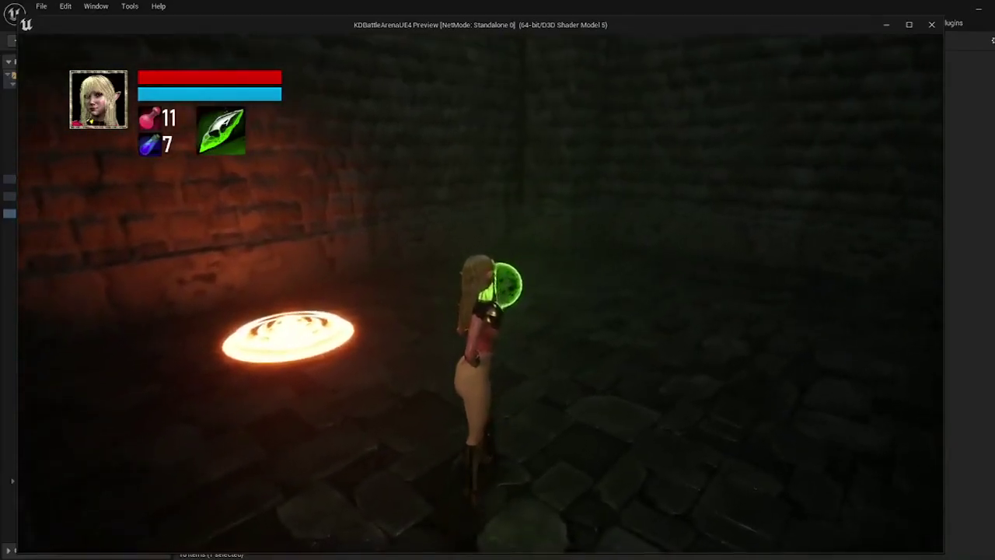
- Turn the character around, jump beside the wall and run through the lit doorway
key("s")
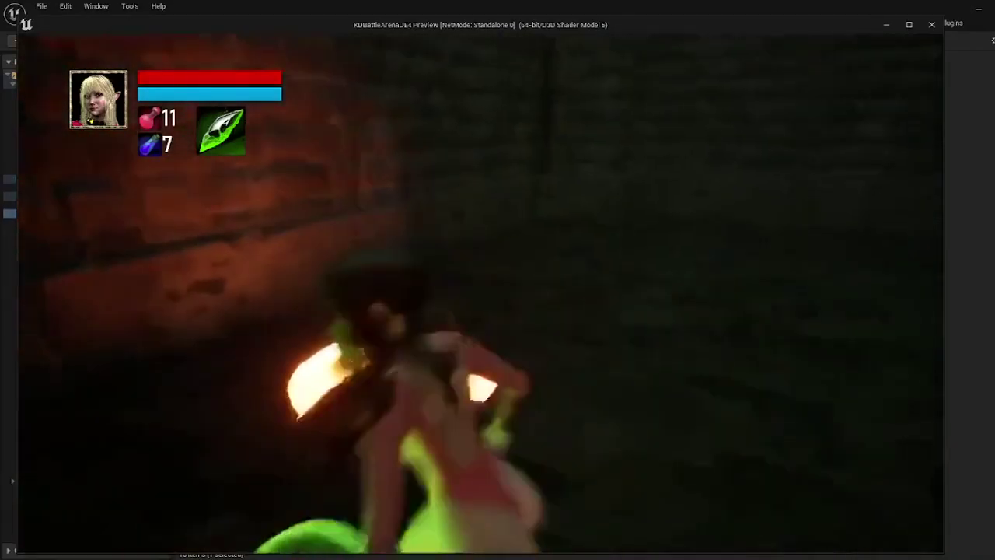
key("w")
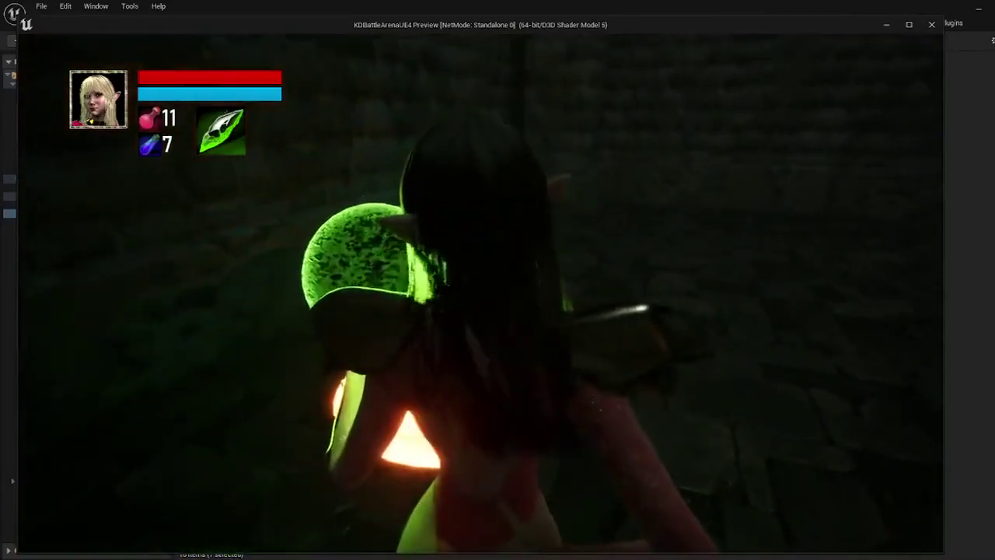
key("space")
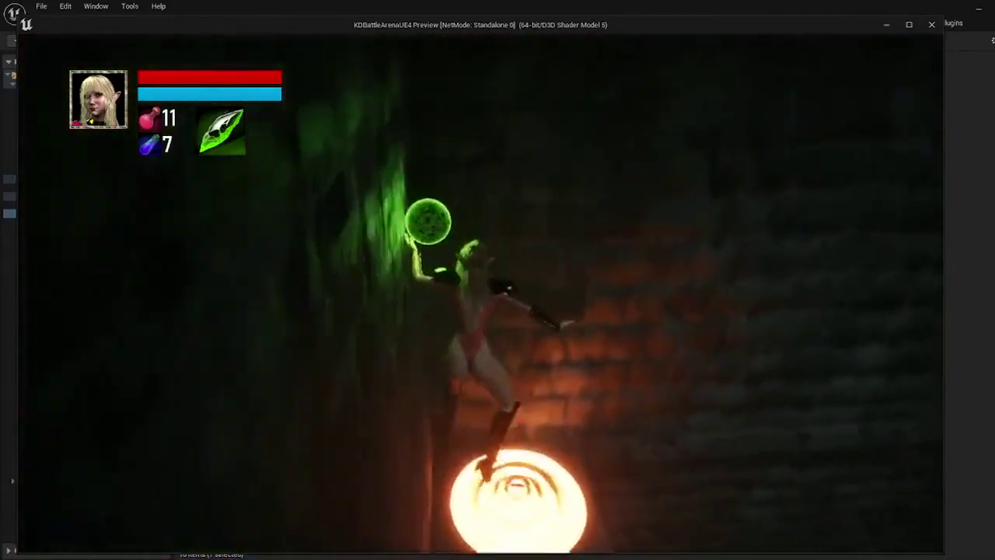
key("w")
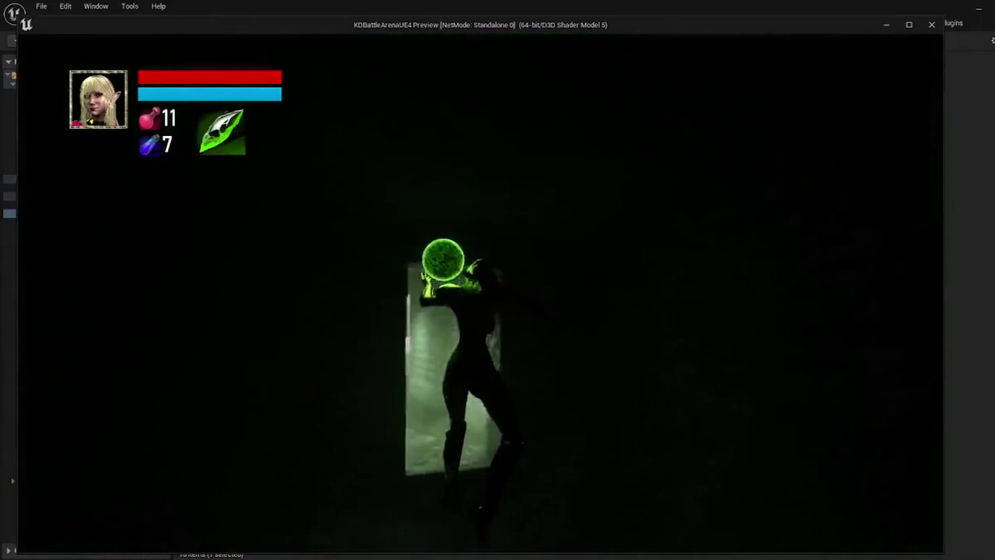
key("w")
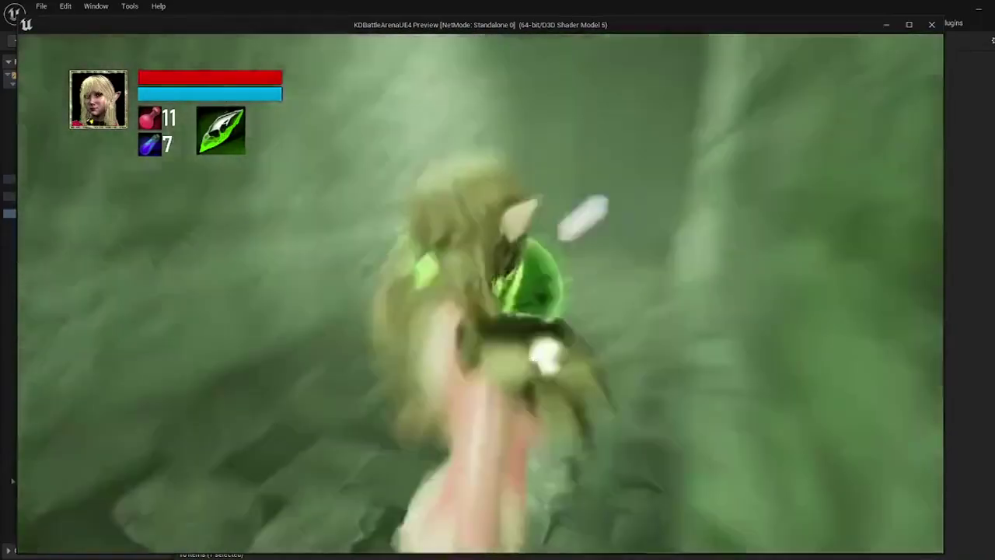
- Run on through the stone corridors, jumping at the lit ledge
key("w")
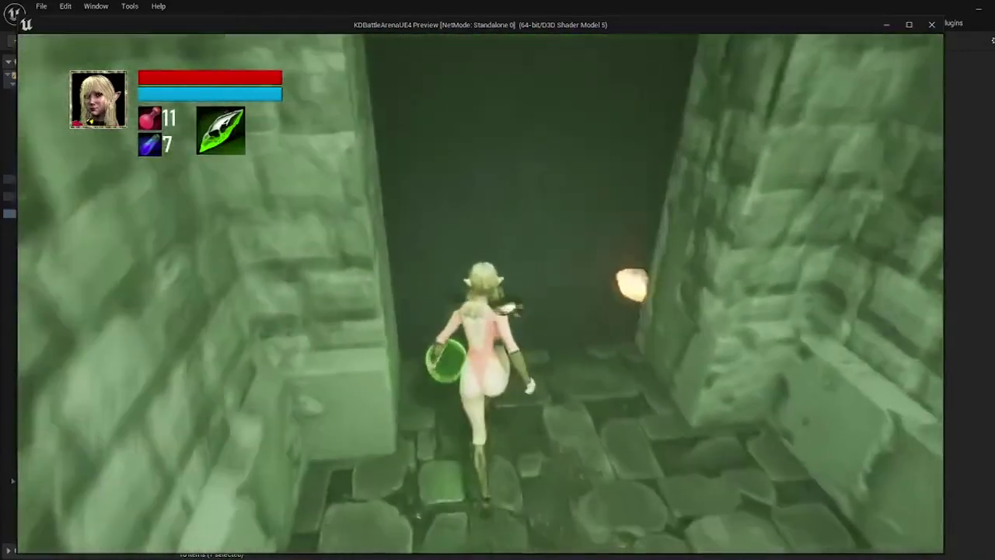
key("w")
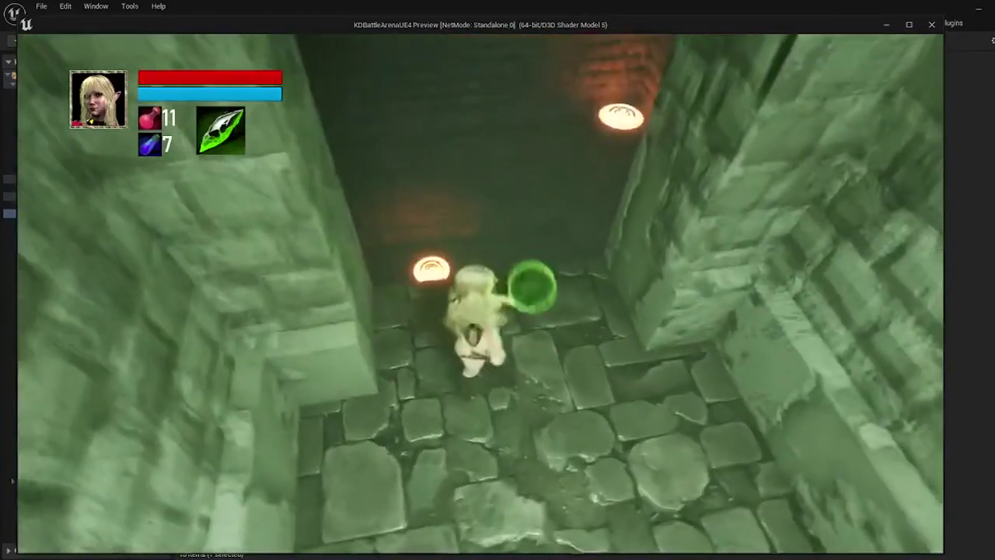
key("w")
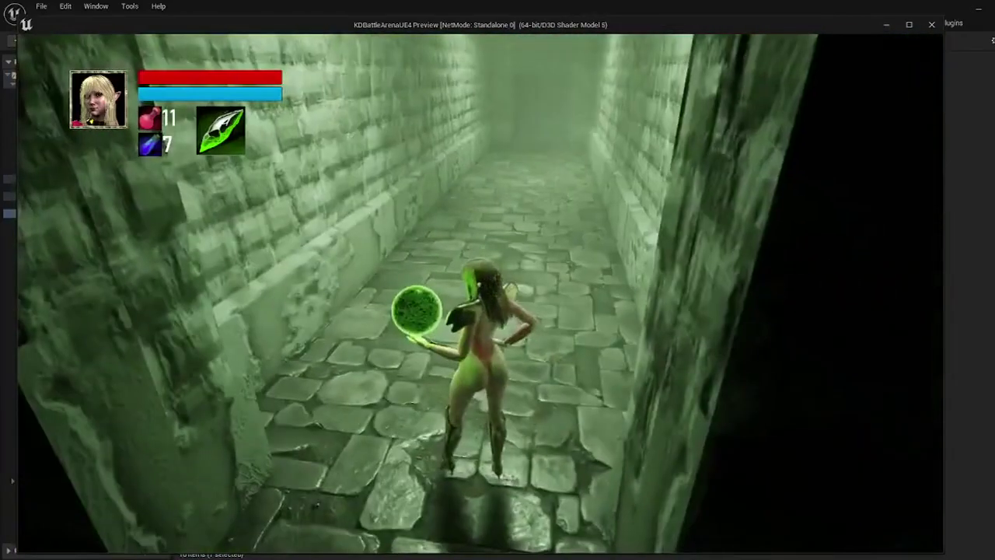
key("w")
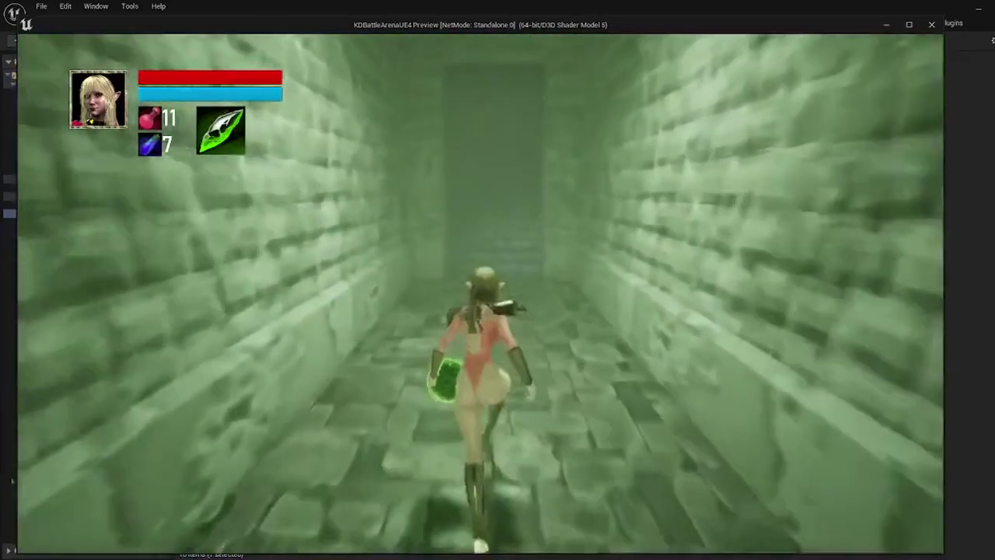
key("space")
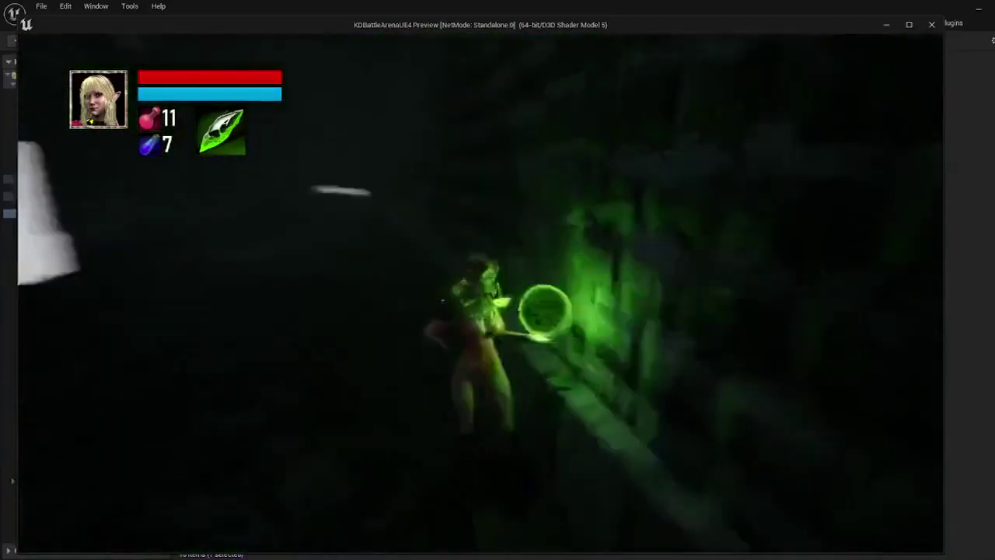
key("w")
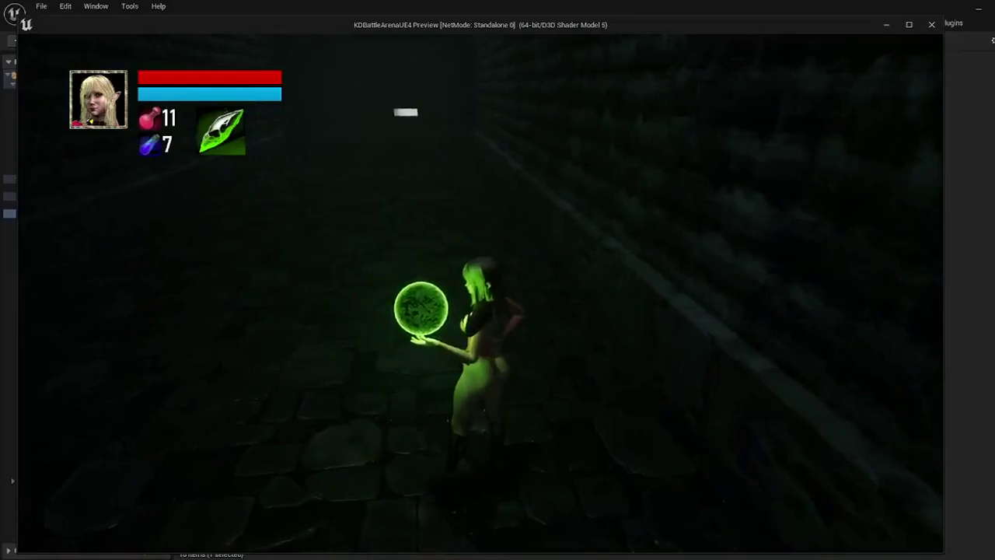
- Stop the preview, return to the level1_5_proto level and fly up over the dungeon
key("Escape")
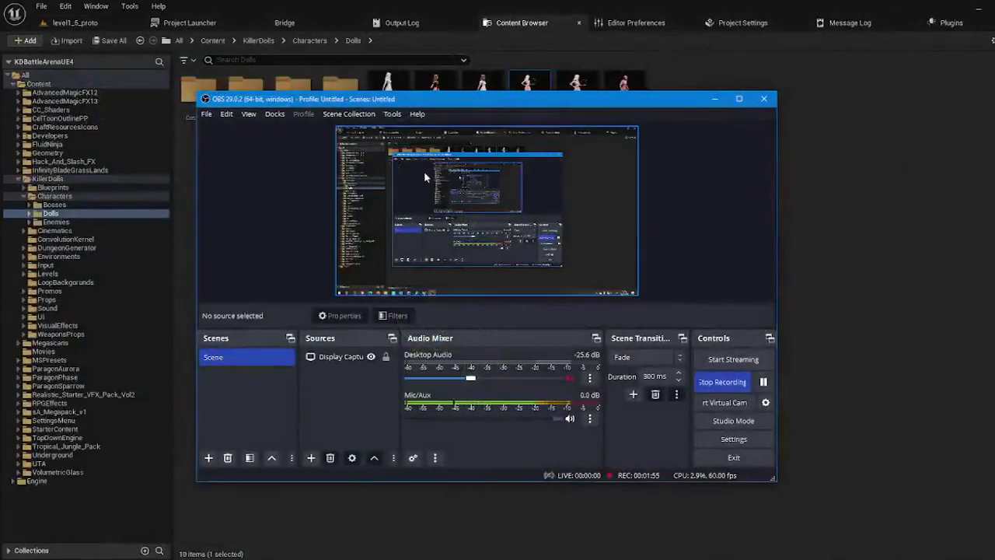
left_click(802, 176)
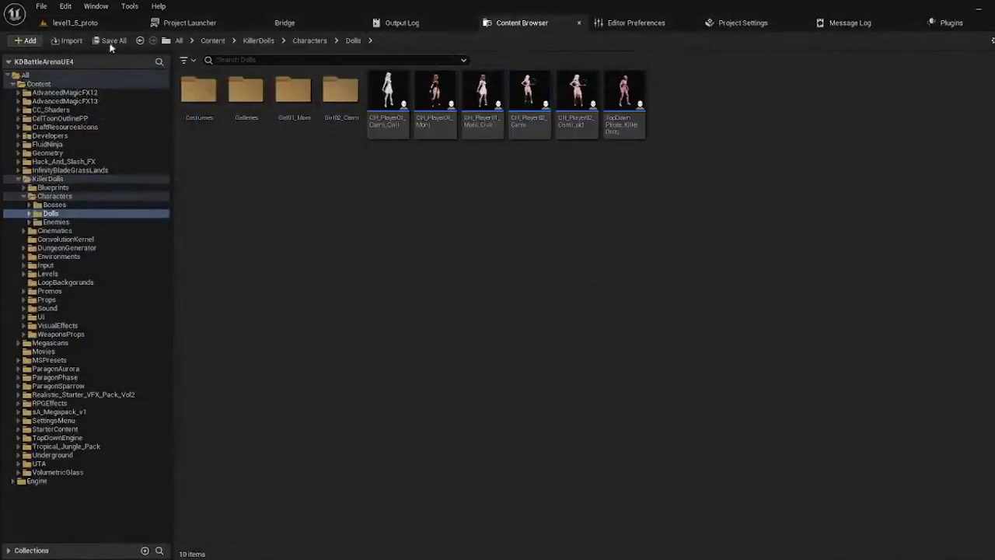
left_click(93, 22)
mouse_move(265, 392)
right_mouse_down()
mouse_move(501, 465)
mouse_move(332, 464)
mouse_move(187, 184)
mouse_move(340, 312)
right_mouse_up()
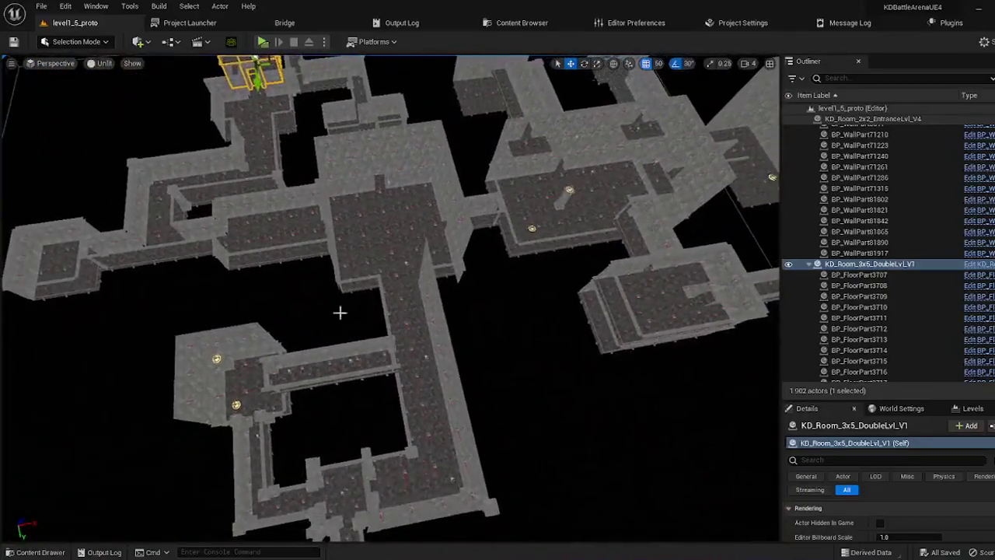
left_click(466, 327)
right_click_drag(466, 327, 467, 295)
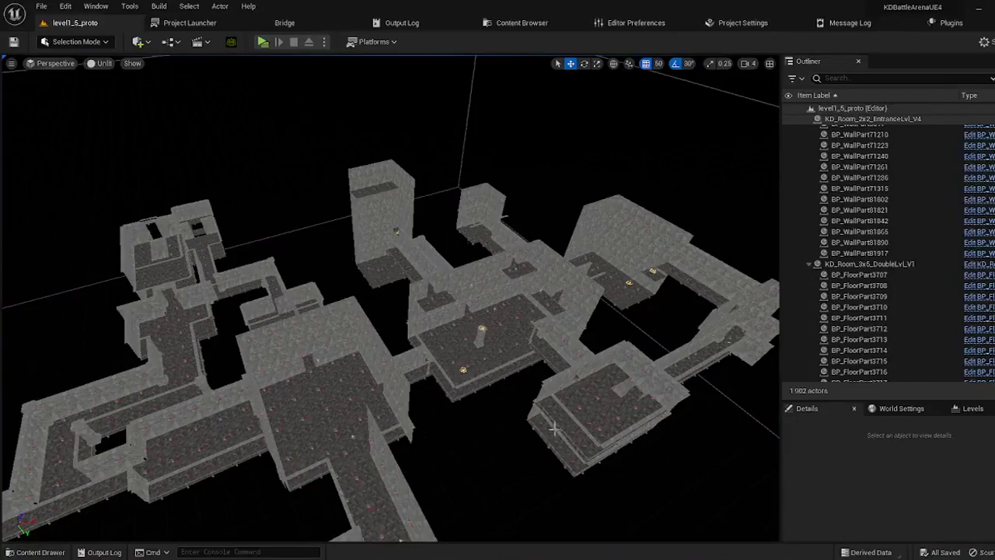
left_click(605, 402)
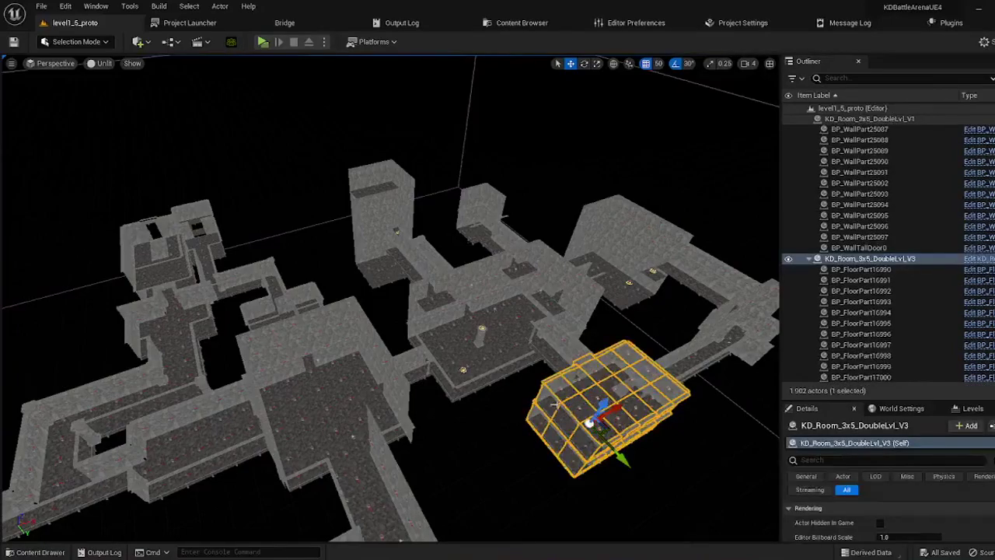
key("f")
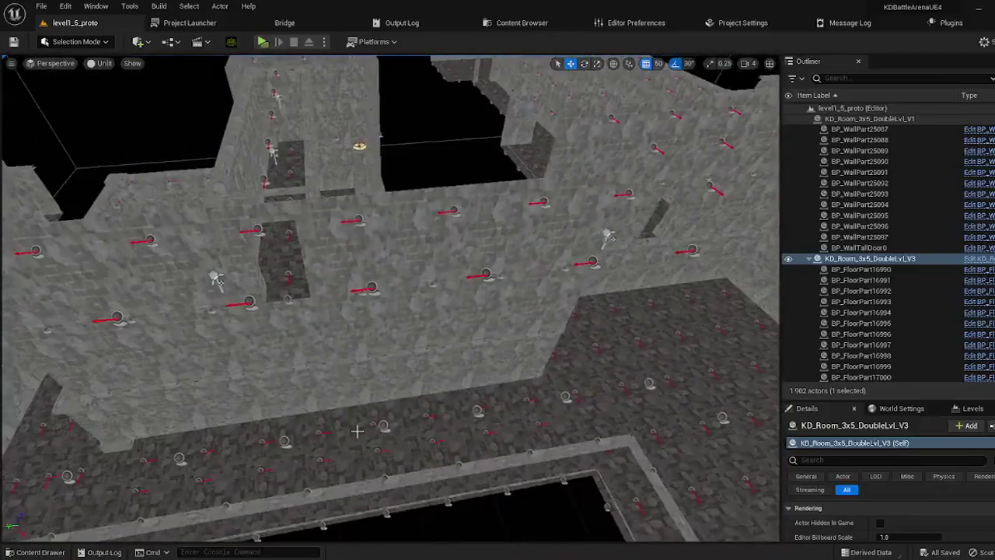
left_click(358, 432)
left_click_drag(403, 238, 324, 399, "alt")
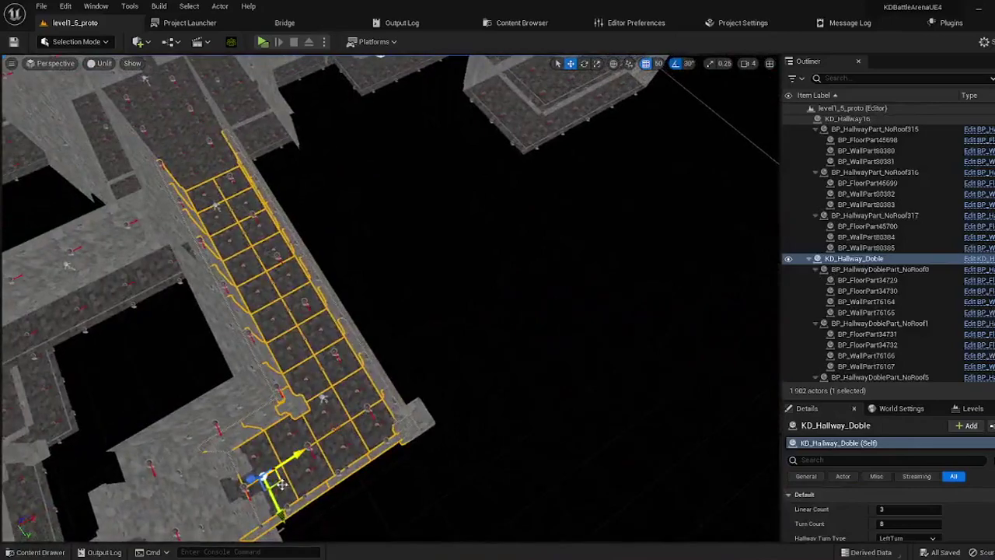
key("ctrl+d")
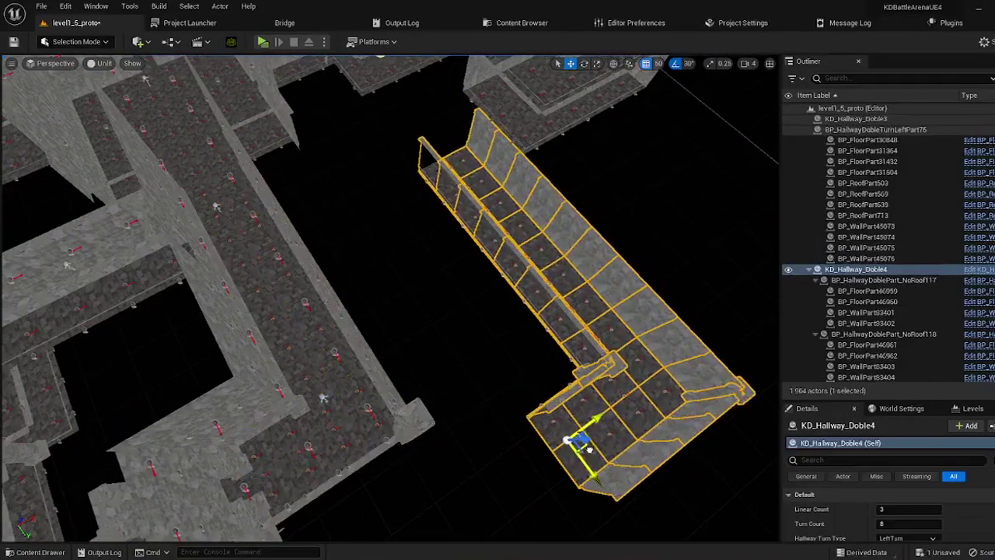
left_click_drag(323, 398, 567, 397, "alt")
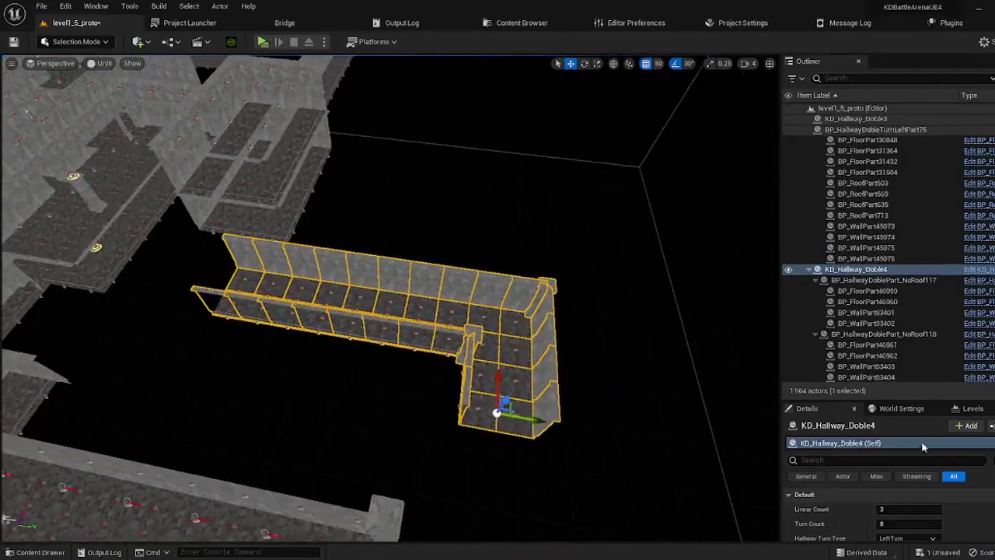
left_click_drag(926, 400, 927, 310)
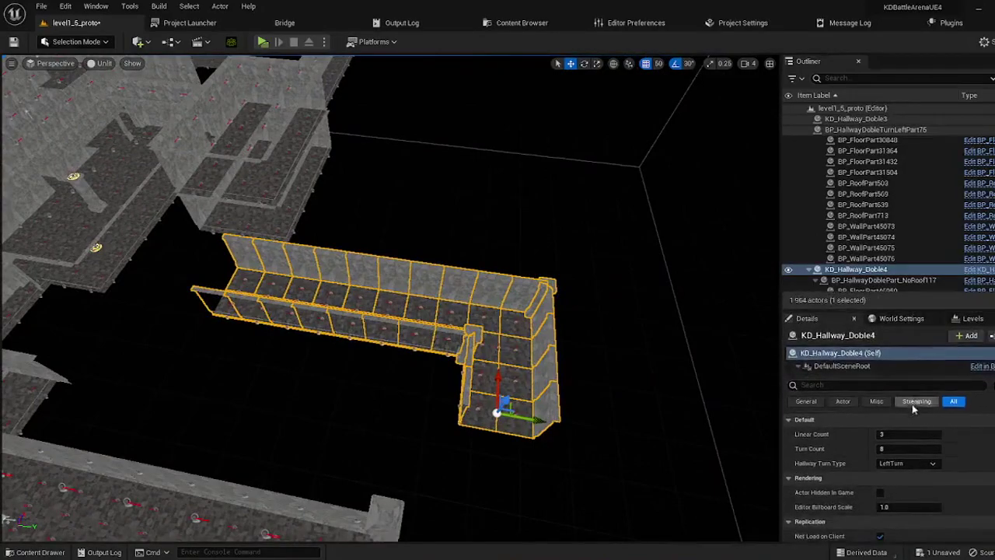
type("5")
key("Return")
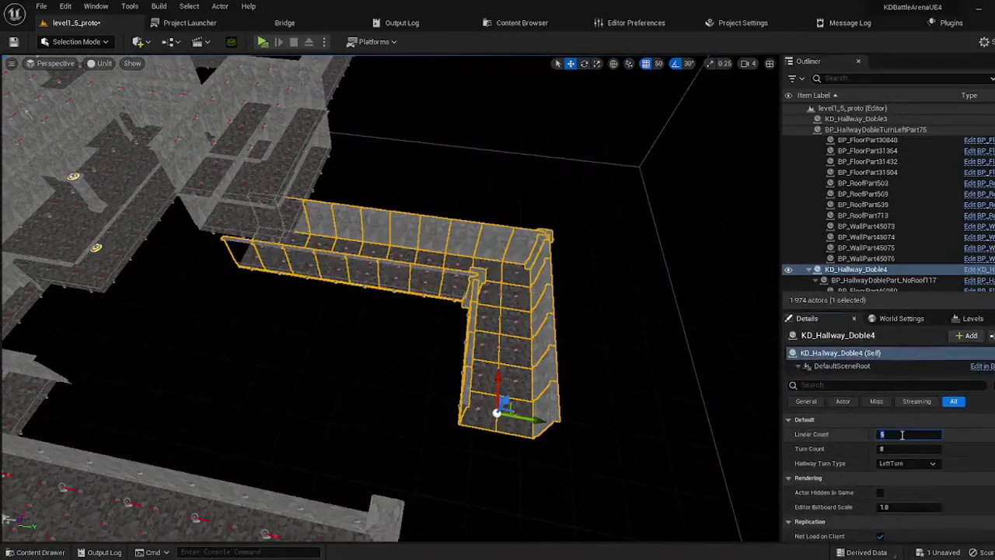
left_click(894, 447)
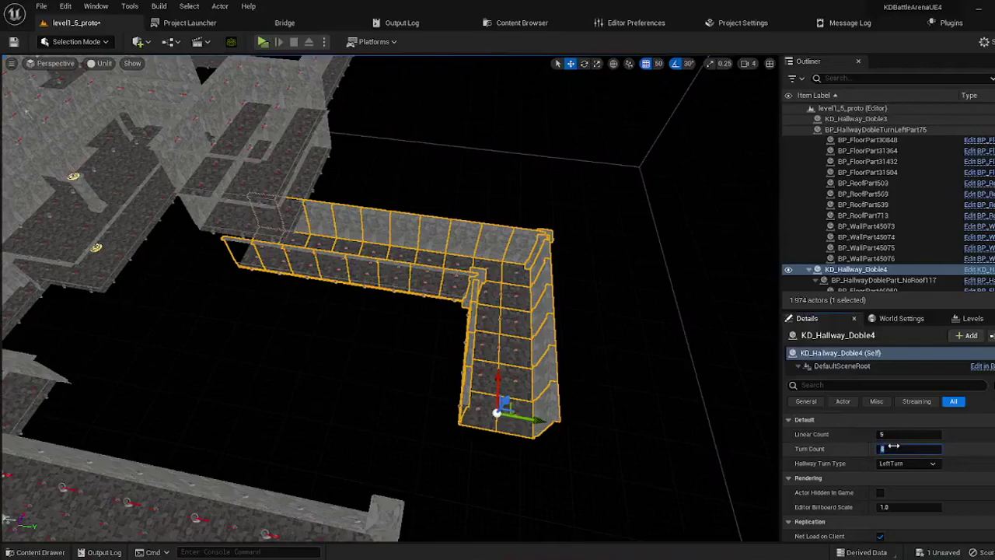
type("6")
key("Return")
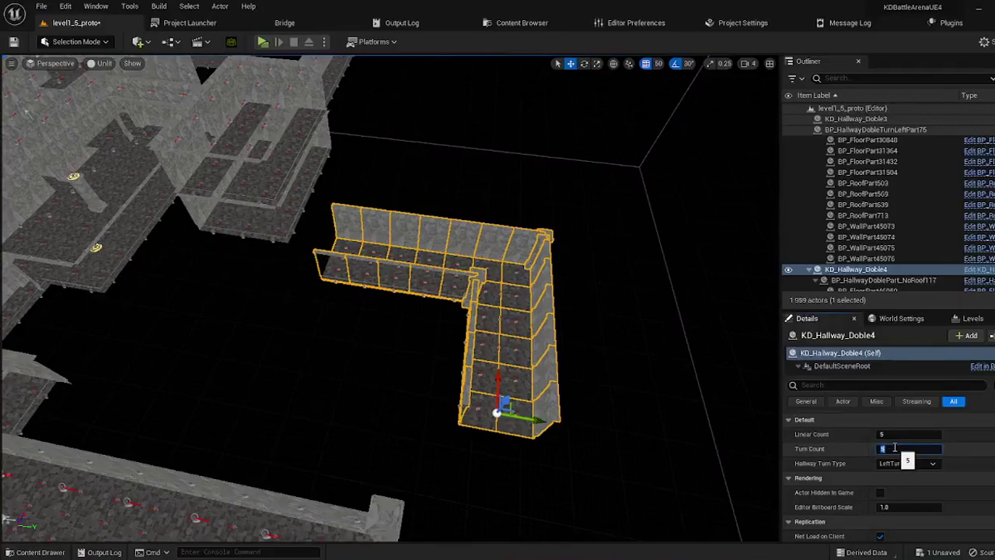
type("3")
key("Return")
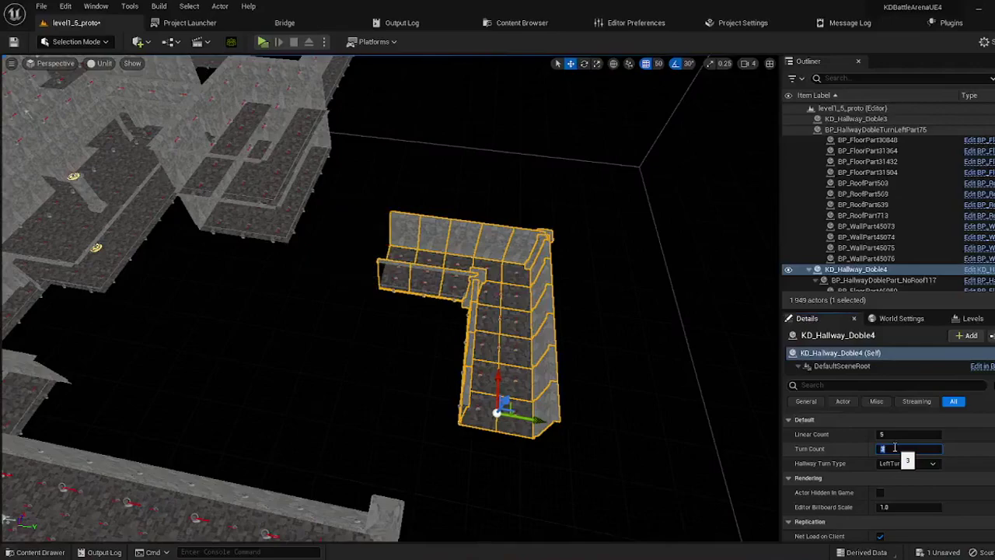
left_click(898, 435)
key("Return")
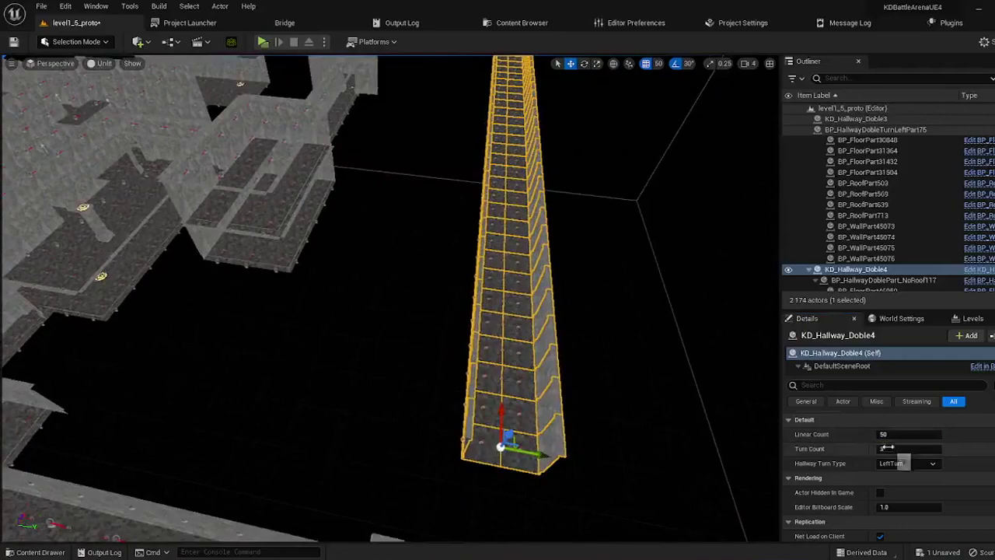
type("0")
key("Return")
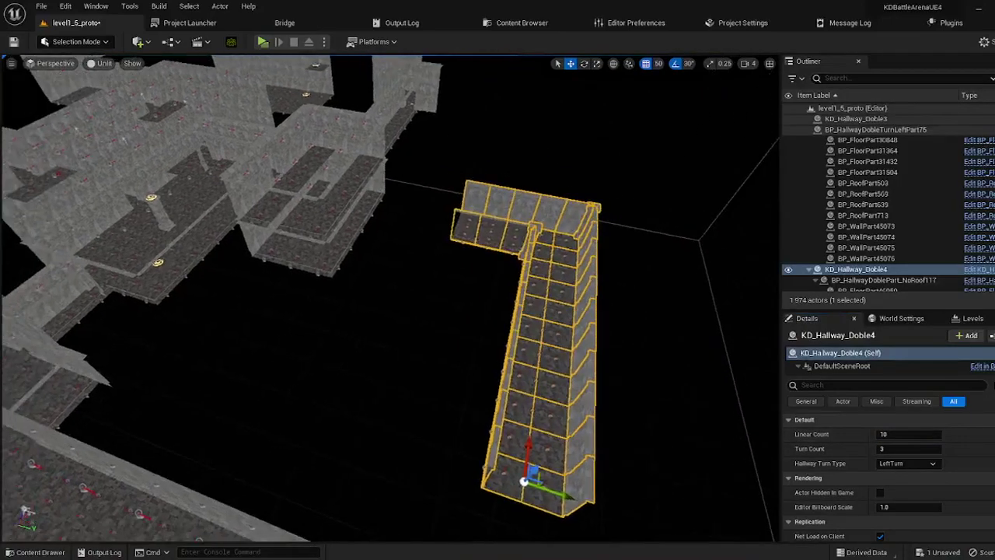
key("Delete")
right_click_drag(558, 371, 547, 368)
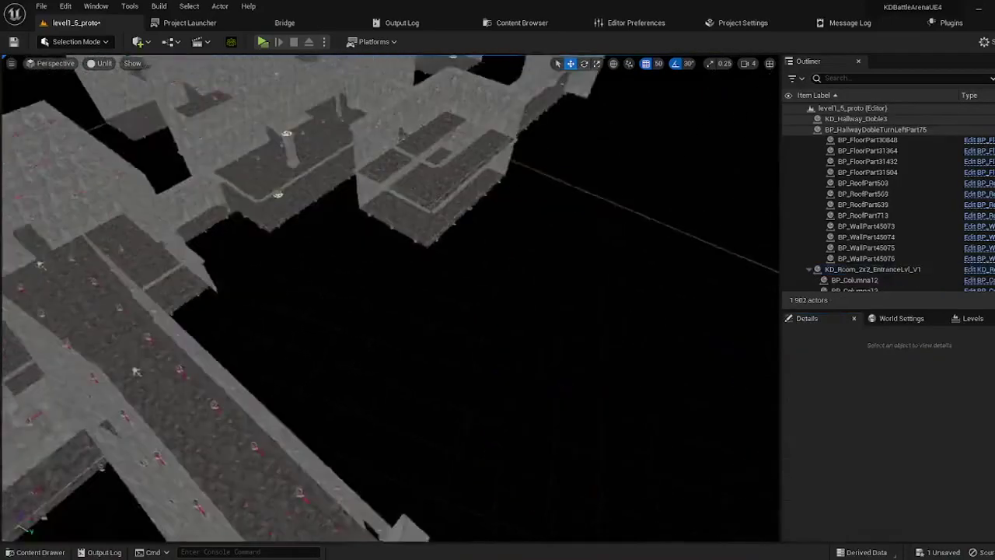
- Duplicate KD_Hallway6 into open space and extend the copy to 50 linear pieces
left_click(374, 164)
left_click_drag(360, 195, 515, 466, "alt")
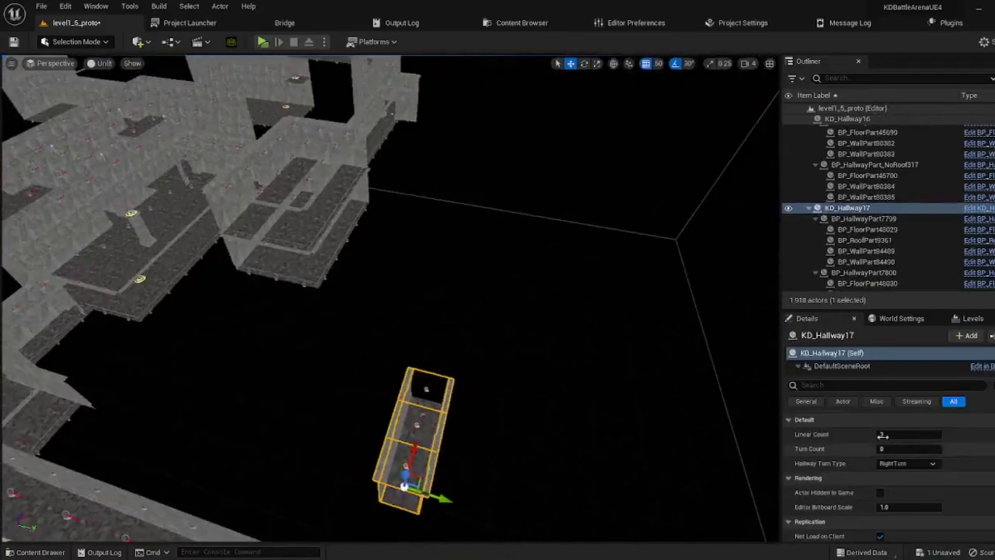
left_click(895, 434)
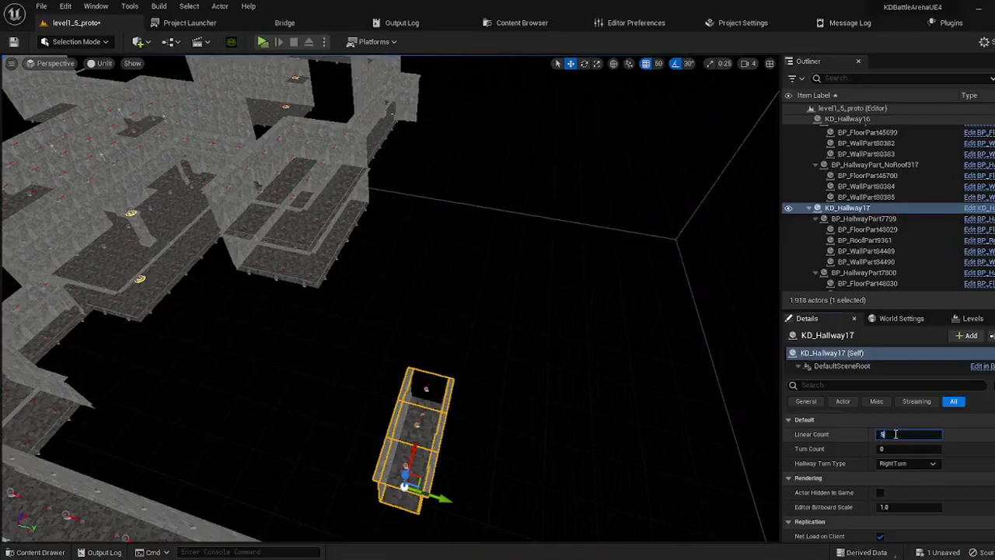
type("50")
key("Return")
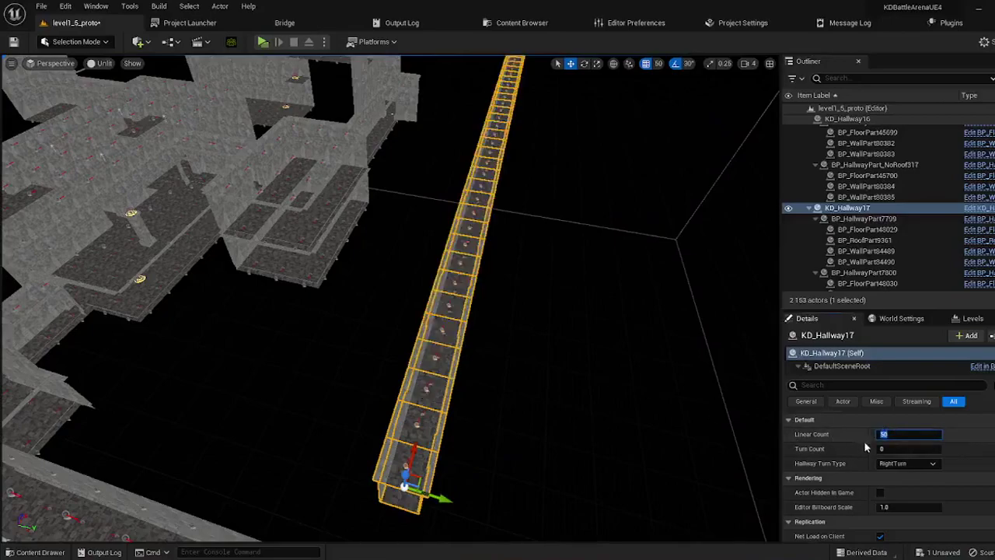
right_click_drag(652, 462, 651, 462)
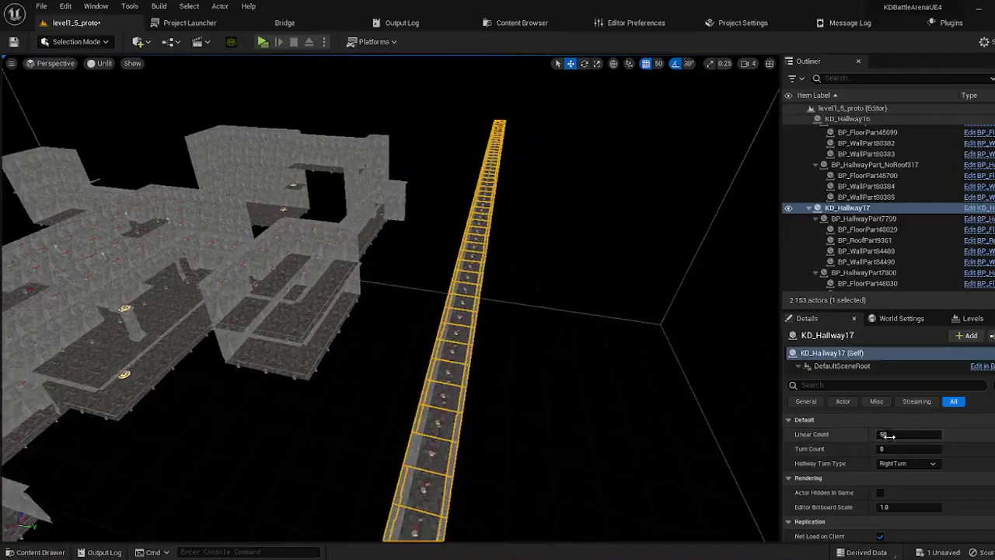
- Set the hallway to Linear Count 20, Turn Count 10 and LeftTurn turn type
type("20")
key("Return")
type("0")
key("Return")
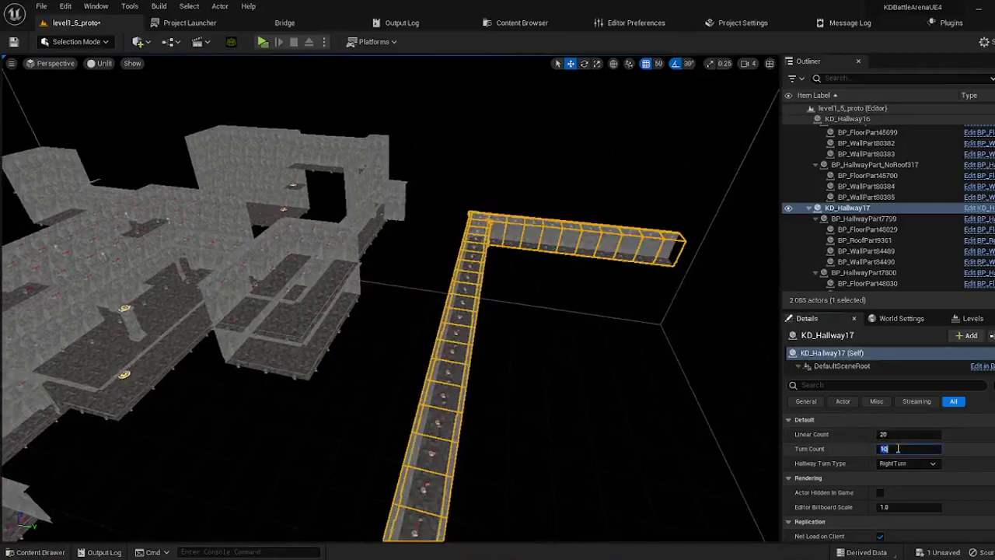
left_click(902, 463)
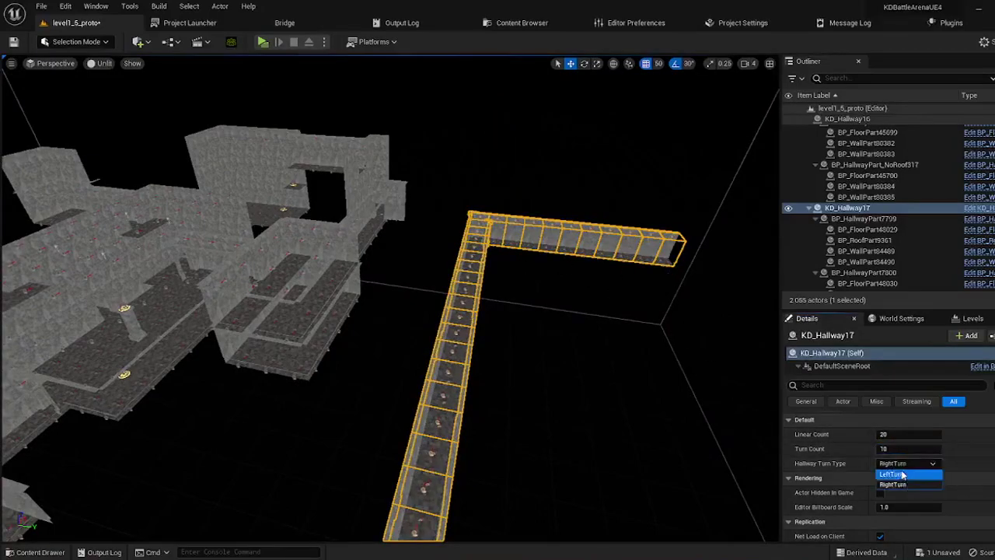
left_click(894, 474)
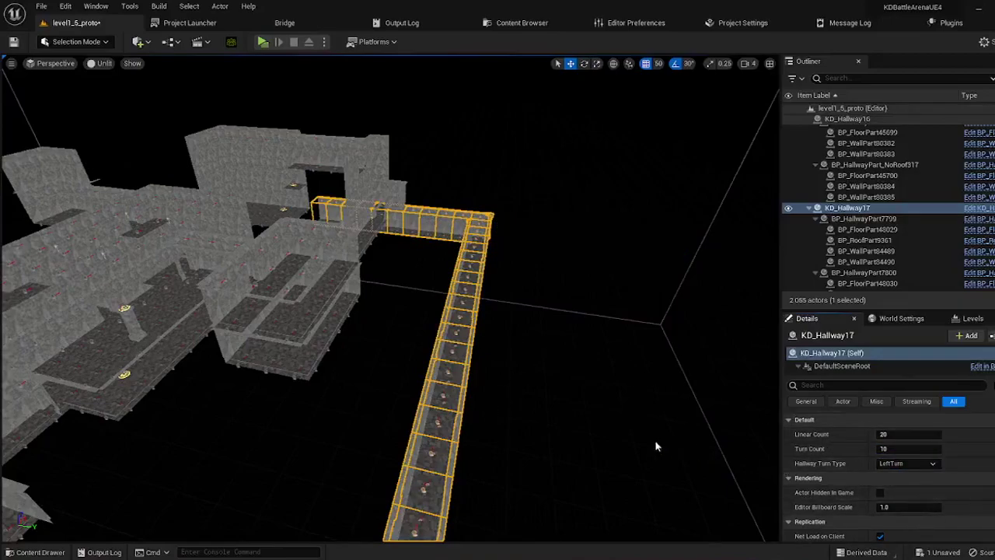
mouse_move(657, 447)
right_mouse_down()
mouse_move(635, 433)
mouse_move(572, 428)
right_mouse_up()
left_click(614, 431)
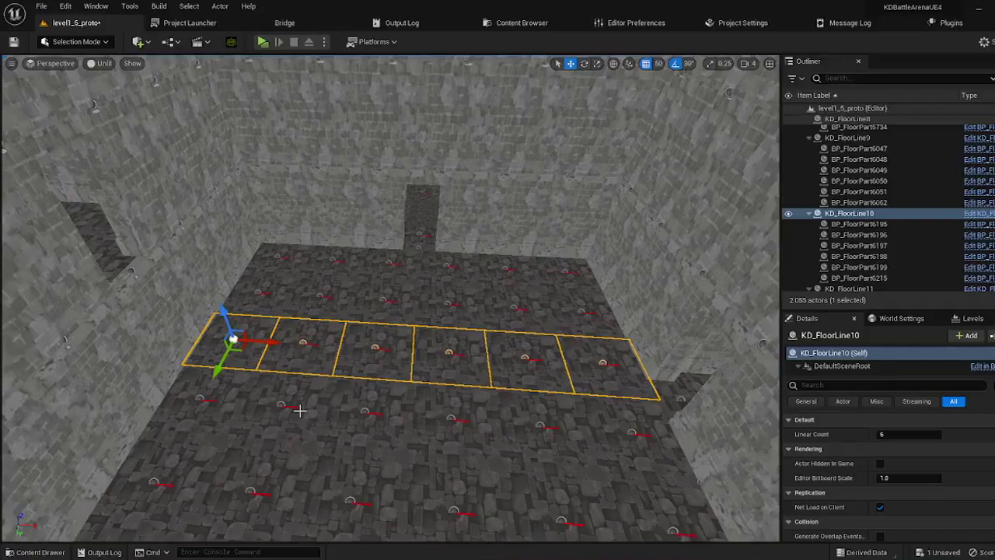
right_click_drag(302, 411, 304, 413)
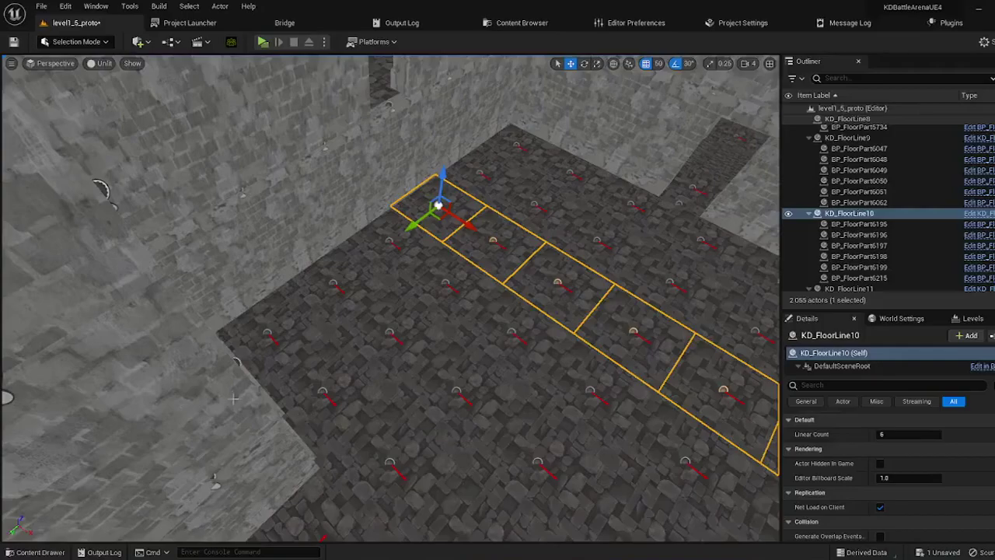
mouse_move(304, 414)
right_mouse_down()
mouse_move(355, 152)
mouse_move(395, 311)
right_mouse_up()
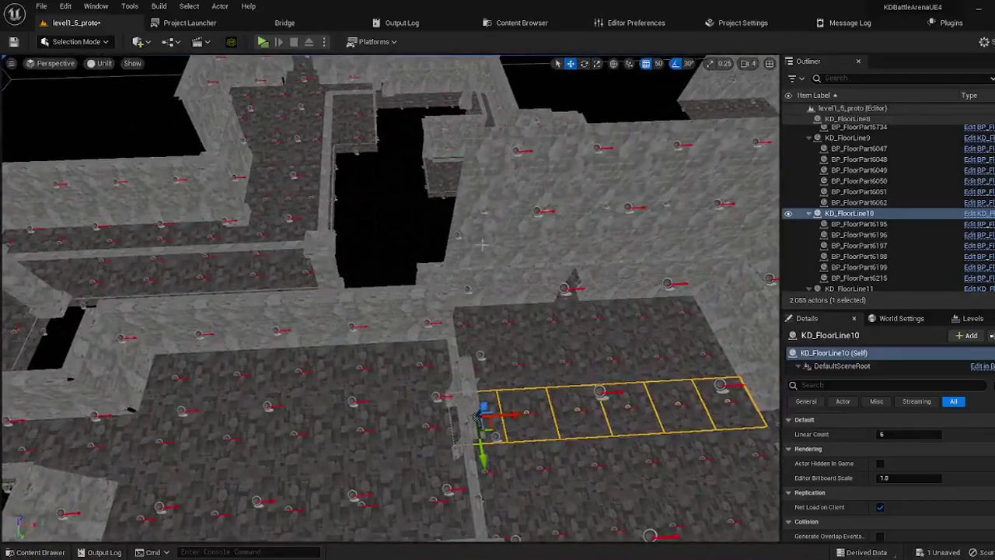
left_click(482, 245)
scroll(479, 205, "up", 5)
key("f")
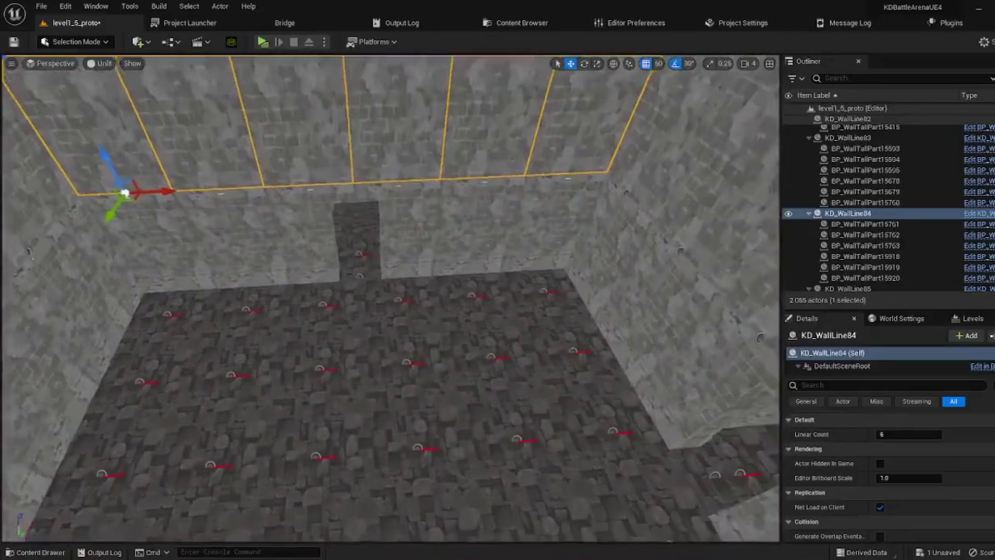
right_click_drag(582, 394, 567, 420)
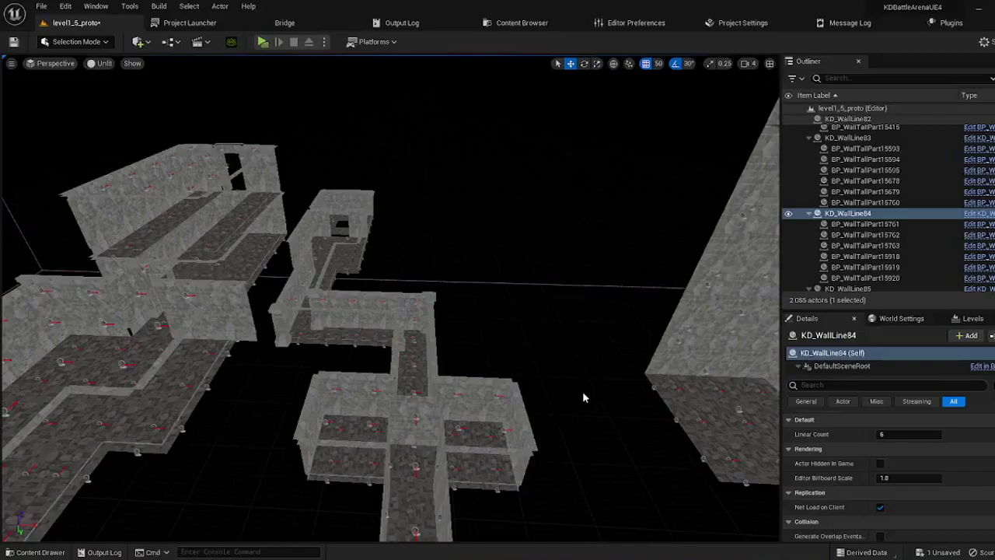
key("f")
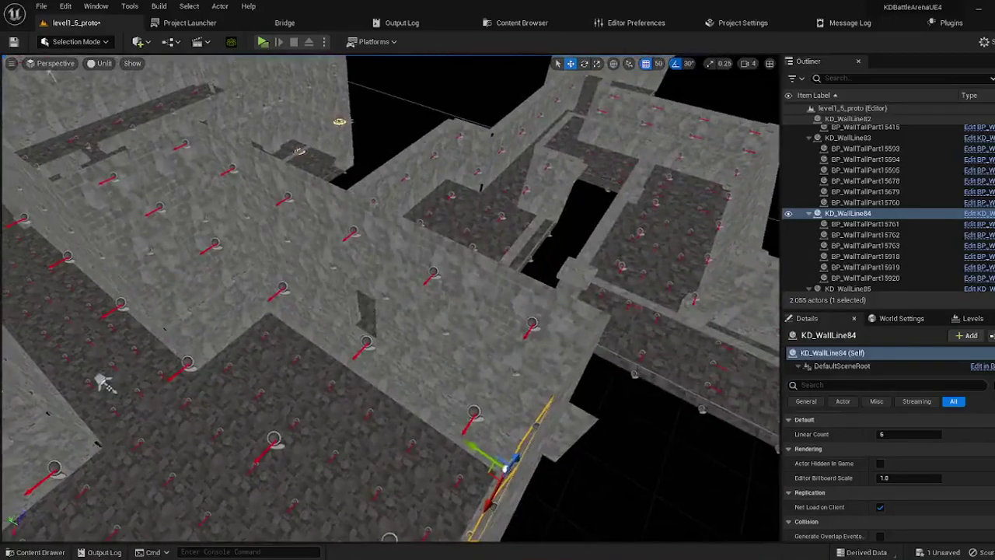
right_click_drag(104, 391, 113, 391)
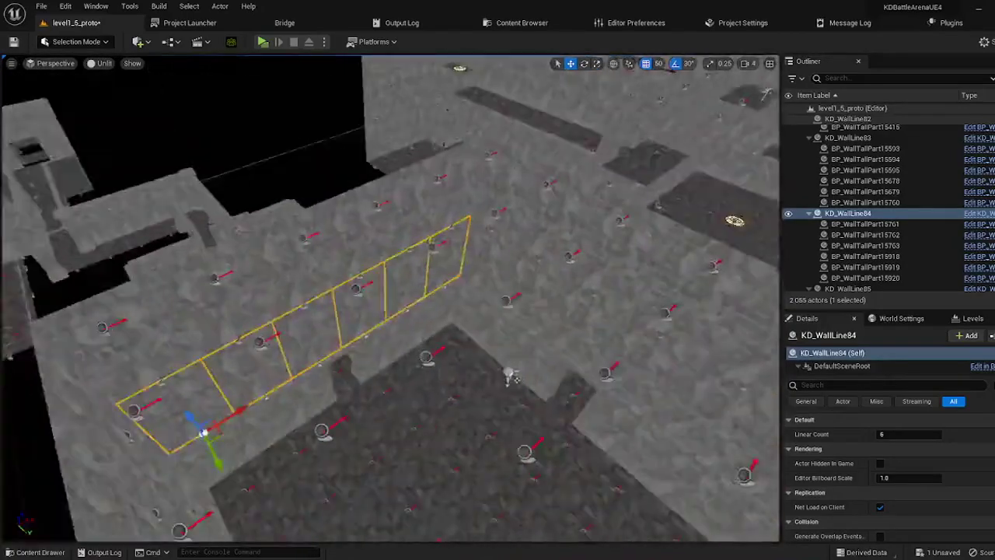
right_click_drag(213, 445, 214, 445)
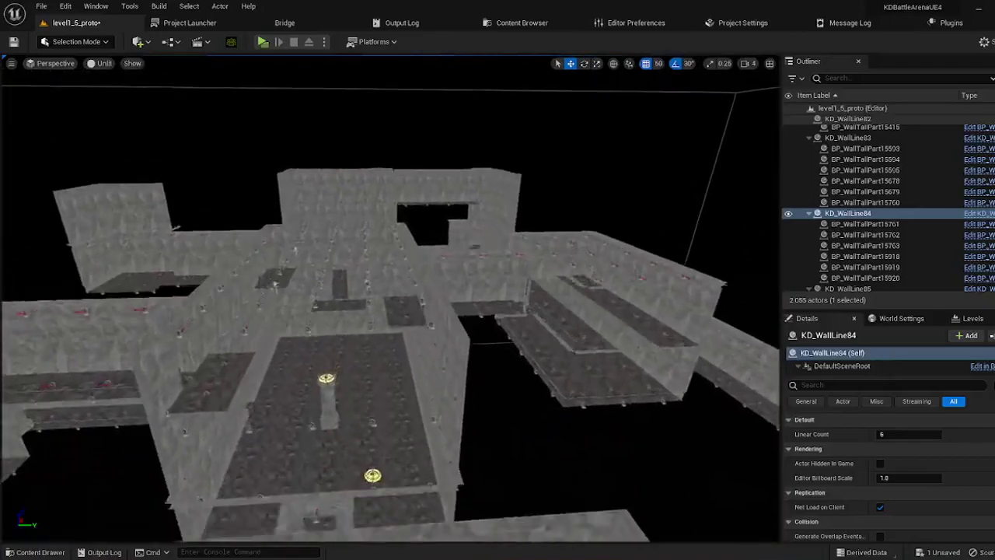
right_click_drag(571, 390, 571, 391)
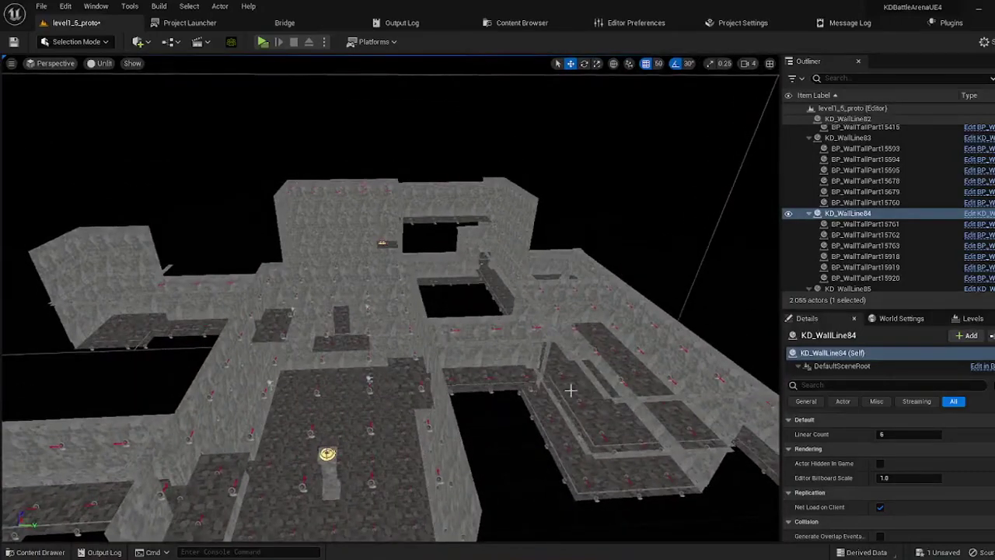
right_click_drag(571, 390, 571, 390)
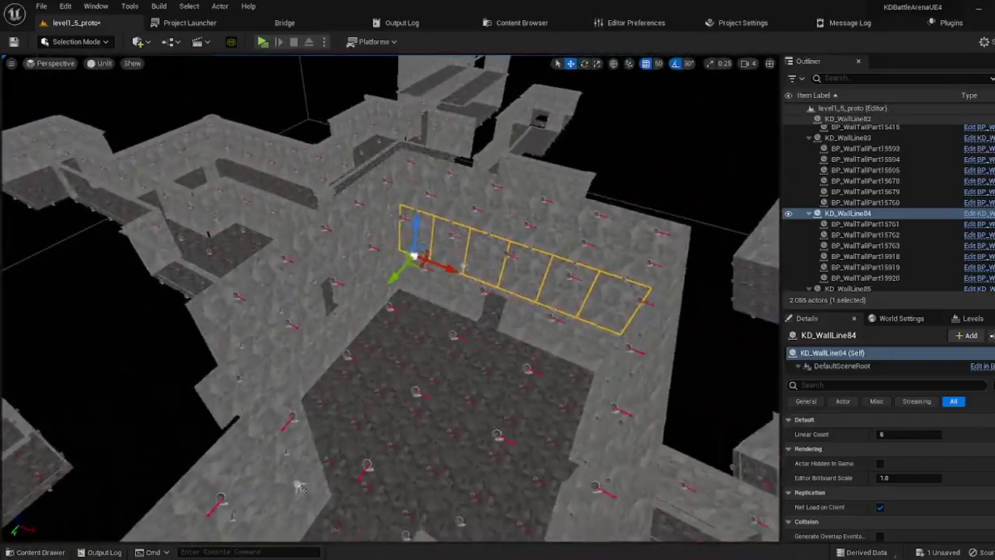
right_click_drag(300, 487, 373, 384)
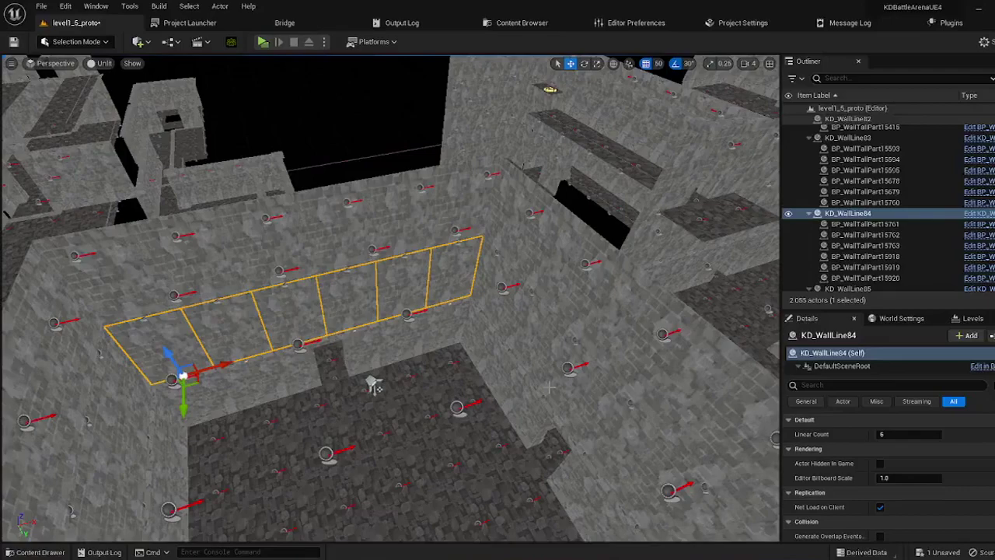
right_click_drag(471, 286, 472, 288)
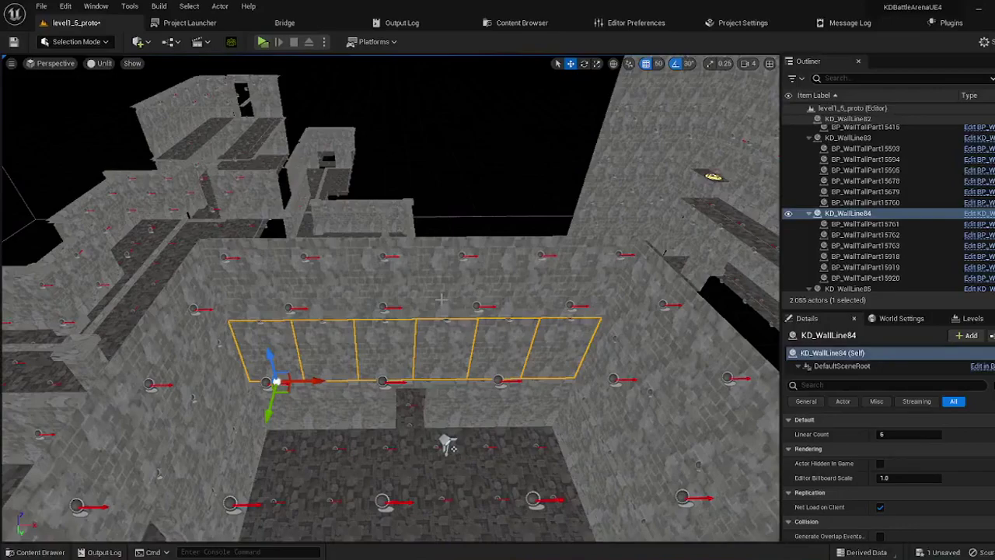
right_click_drag(440, 299, 440, 298)
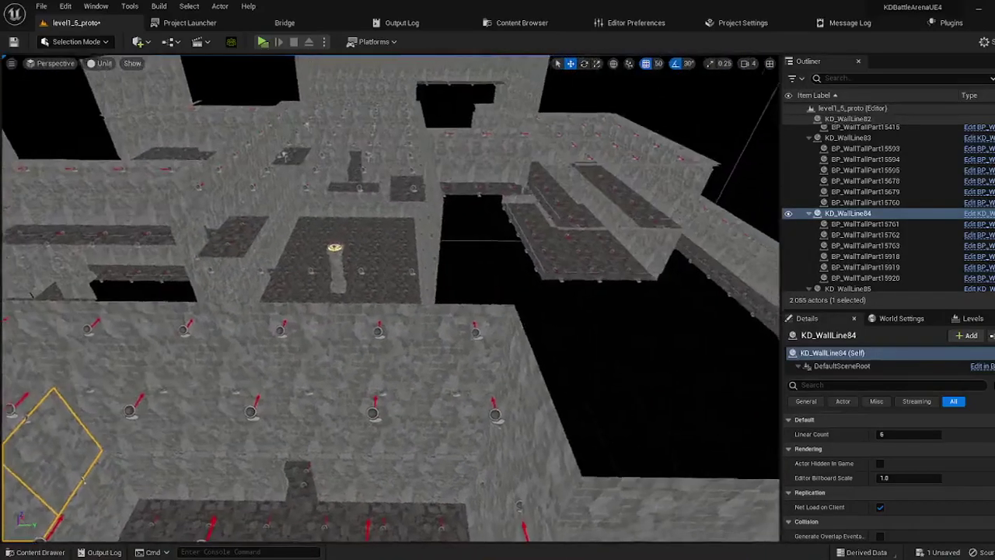
mouse_move(209, 471)
right_mouse_down()
mouse_move(495, 358)
mouse_move(440, 302)
right_mouse_up()
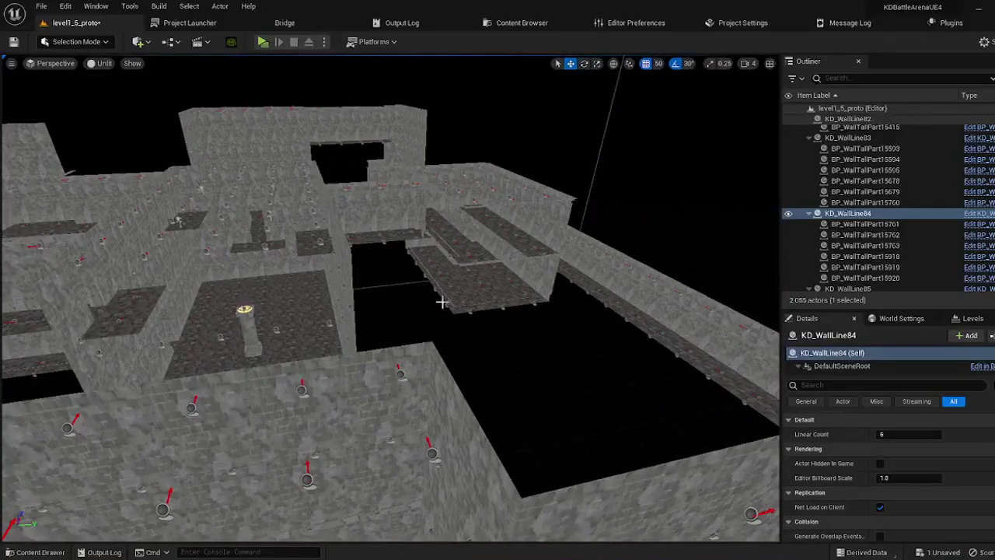
mouse_move(441, 302)
right_mouse_down()
mouse_move(161, 356)
mouse_move(212, 226)
mouse_move(237, 429)
mouse_move(336, 405)
right_mouse_up()
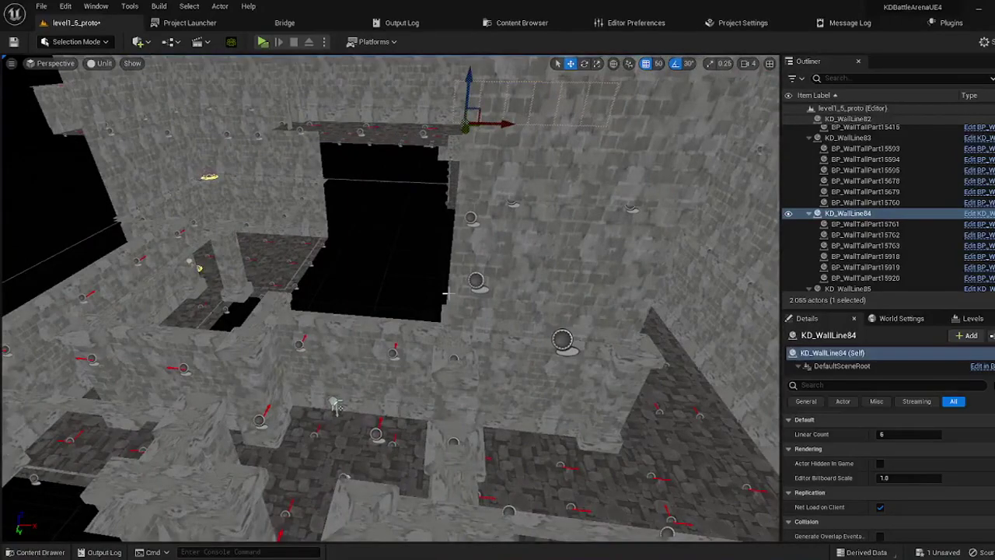
right_click_drag(336, 406, 265, 462)
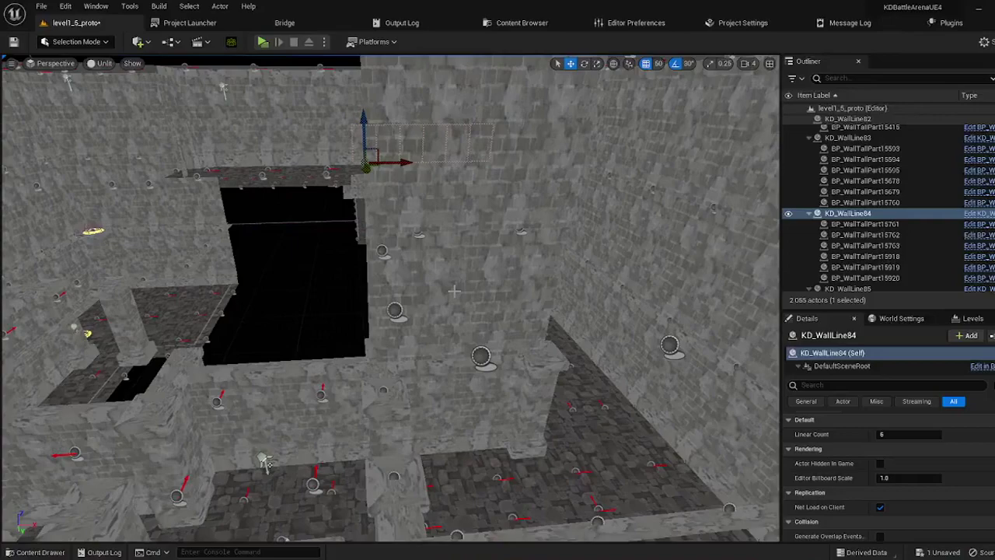
mouse_move(454, 291)
right_mouse_down()
mouse_move(472, 280)
mouse_move(364, 311)
right_mouse_up()
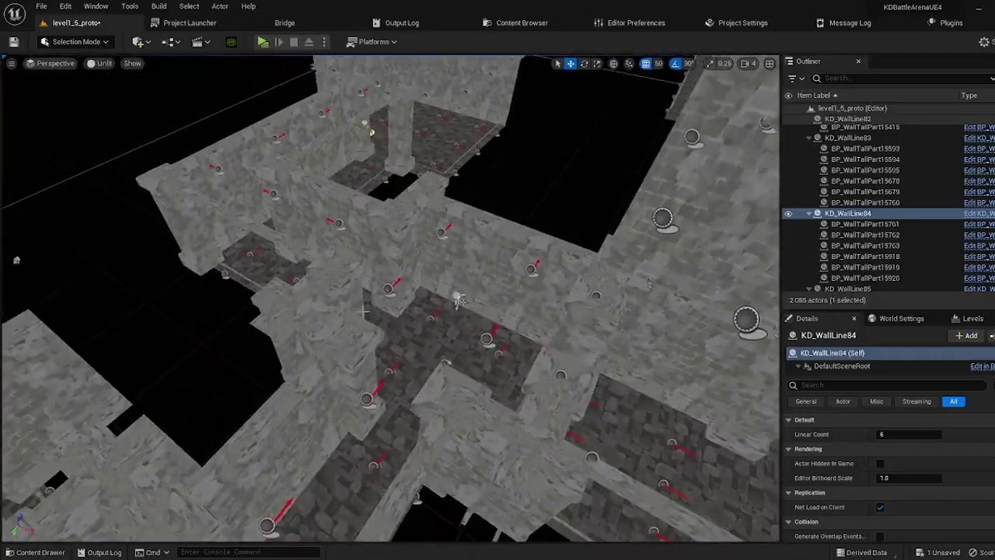